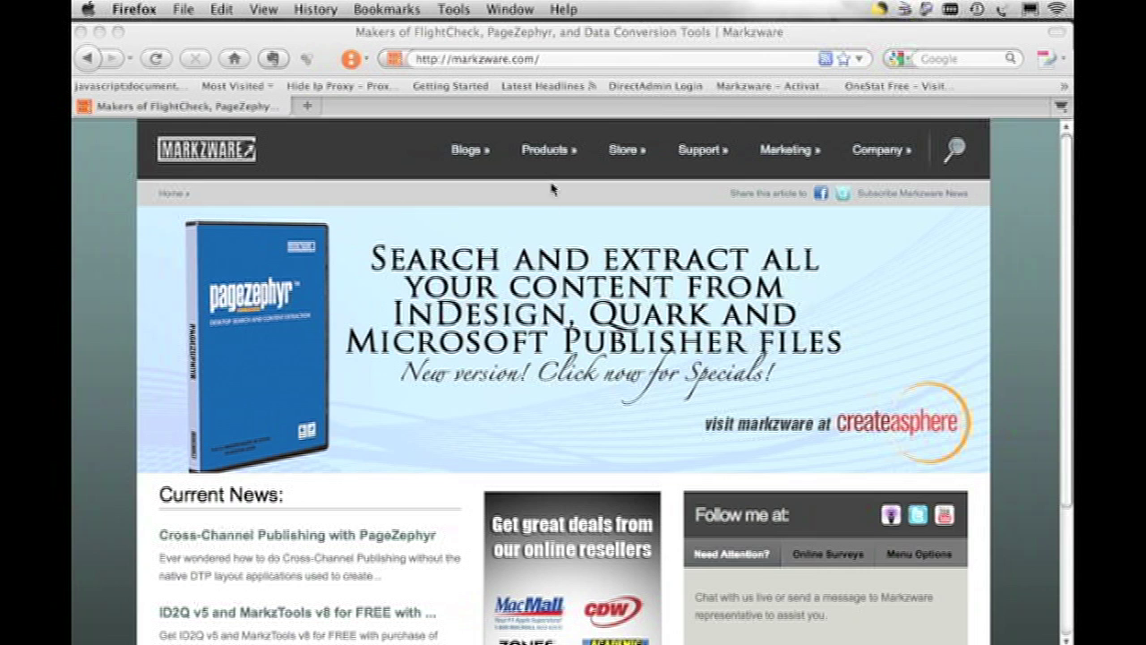
# Bring the Firefox window showing the markzware.com home page to the front
pyautogui.click(549, 155)
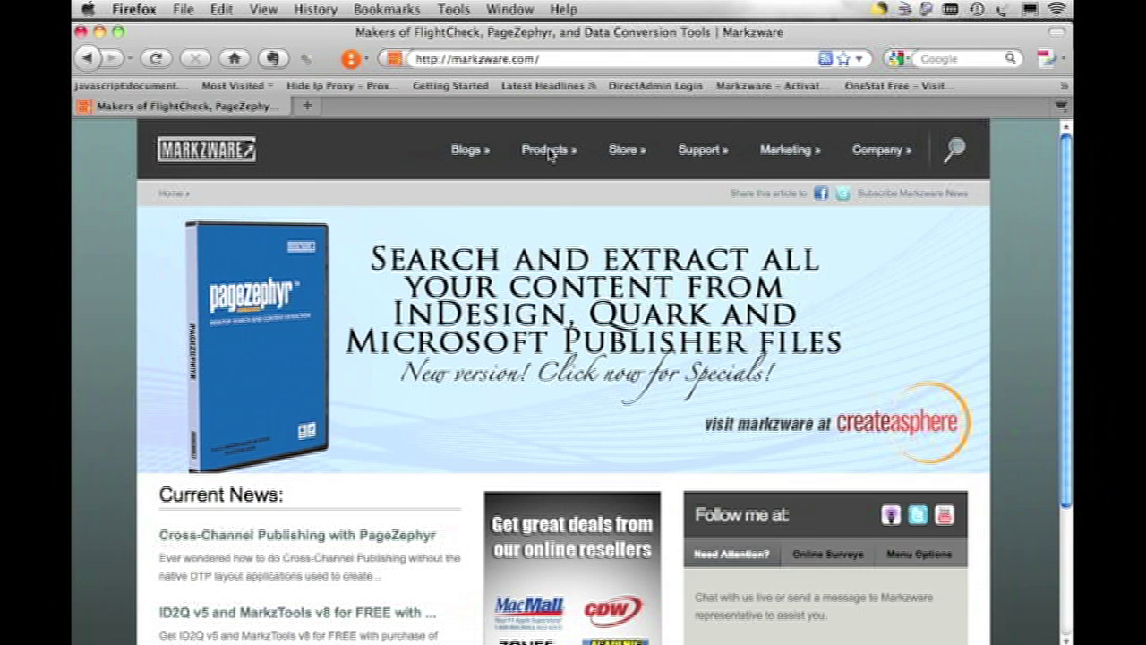
# Open the ID2Q product page and scroll through its description
pyautogui.click(549, 152)
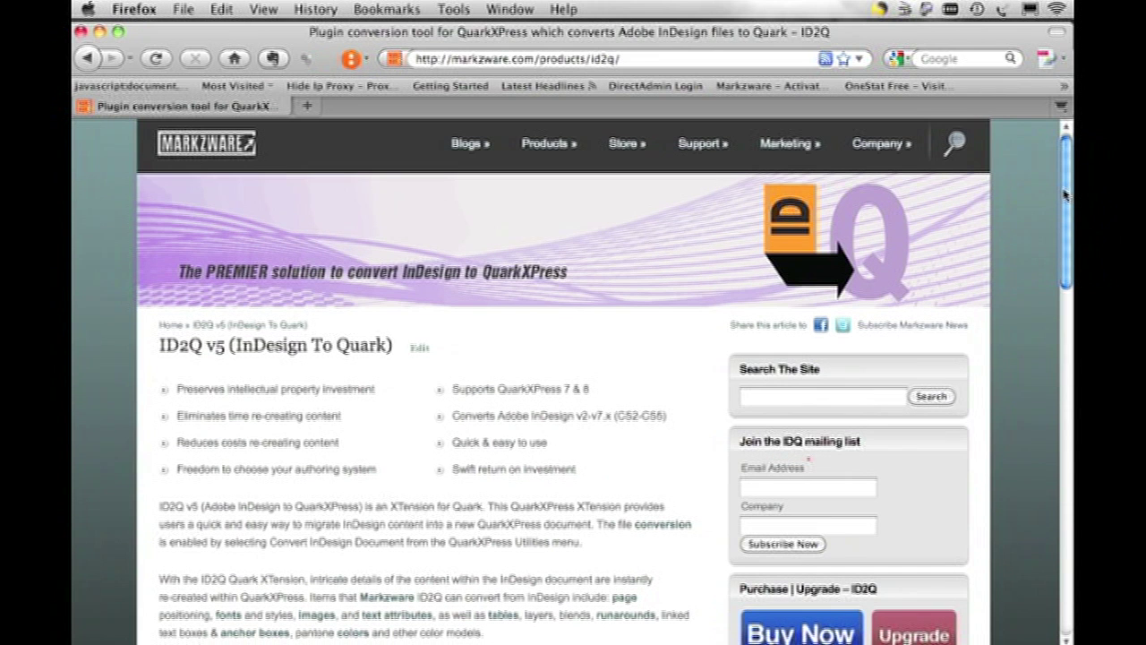
pyautogui.moveTo(645, 159)
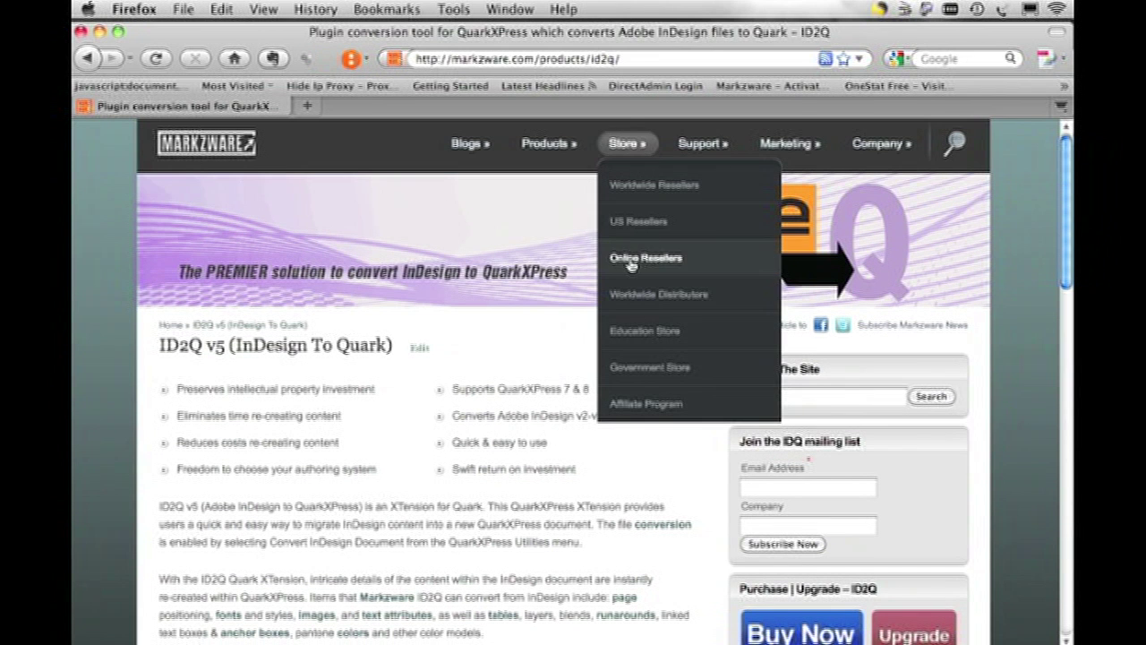
pyautogui.moveTo(1067, 254); pyautogui.dragTo(1065, 285)
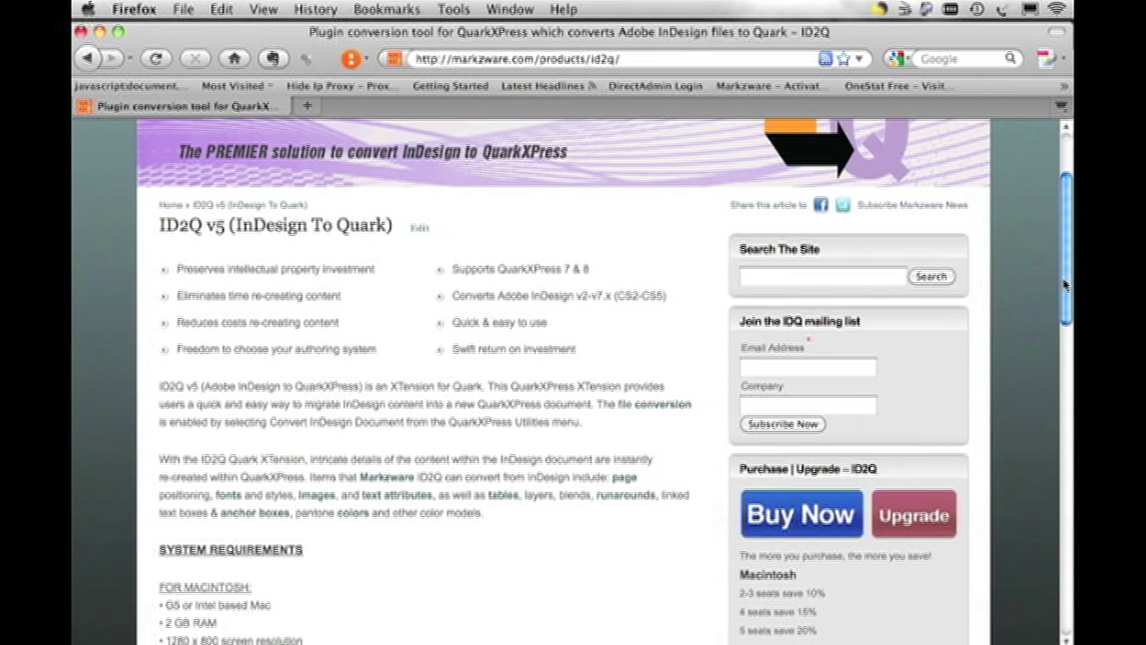
pyautogui.scroll(1, 1068, 233)
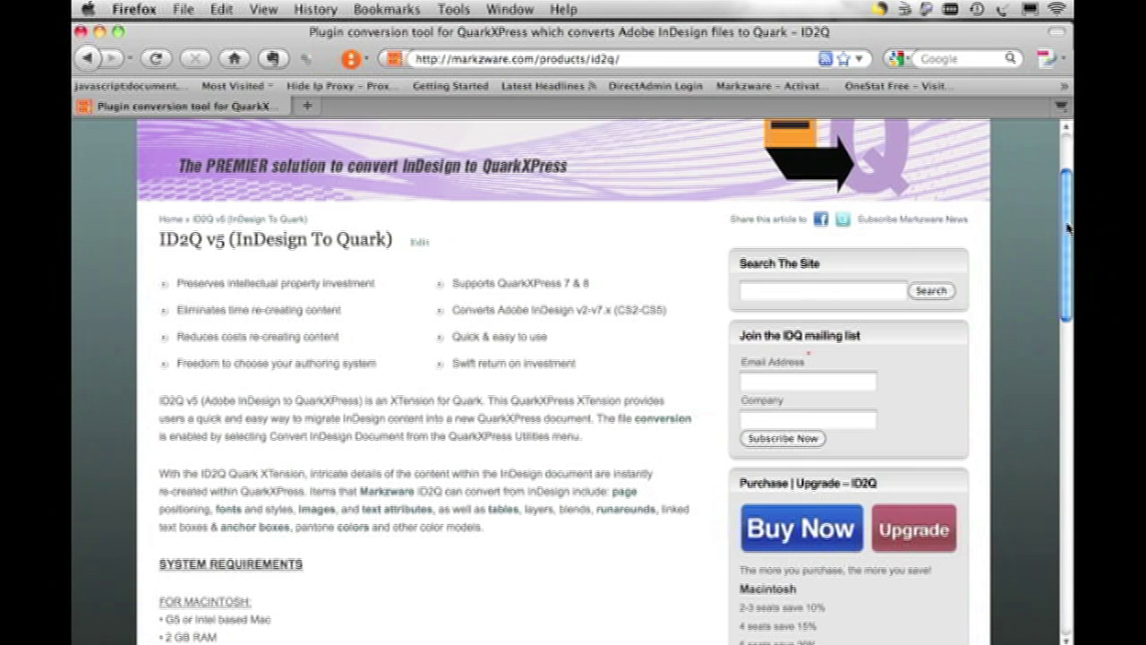
pyautogui.scroll(3, 1067, 230)
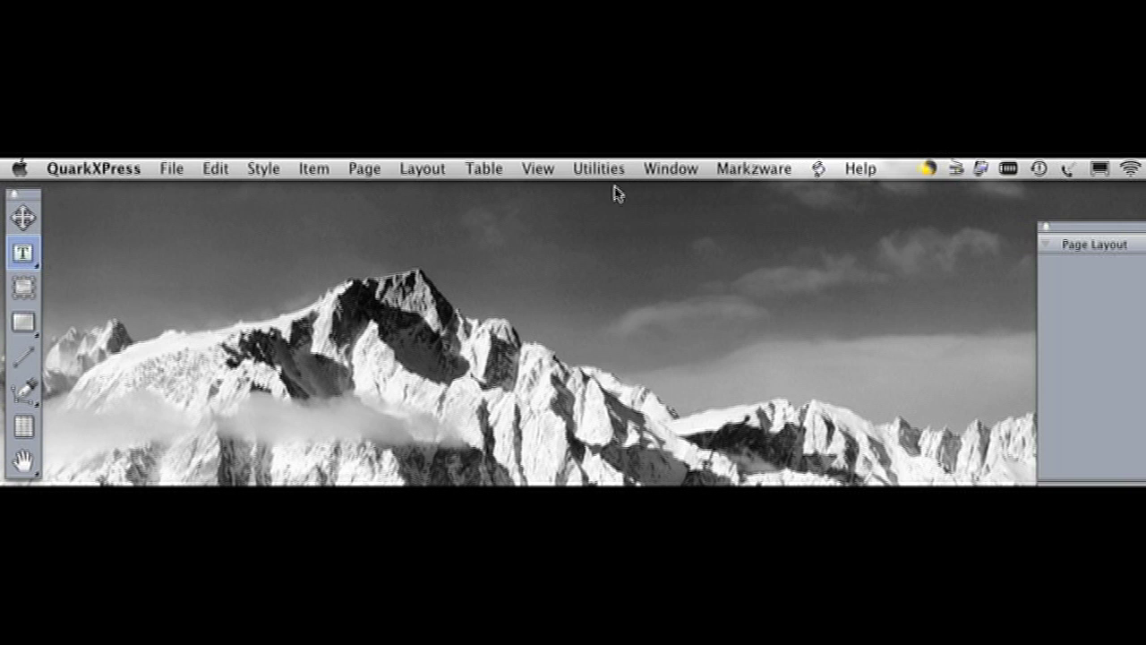
# Show the Markzware menu's ID2Q submenu in QuarkXPress
pyautogui.click(752, 173)
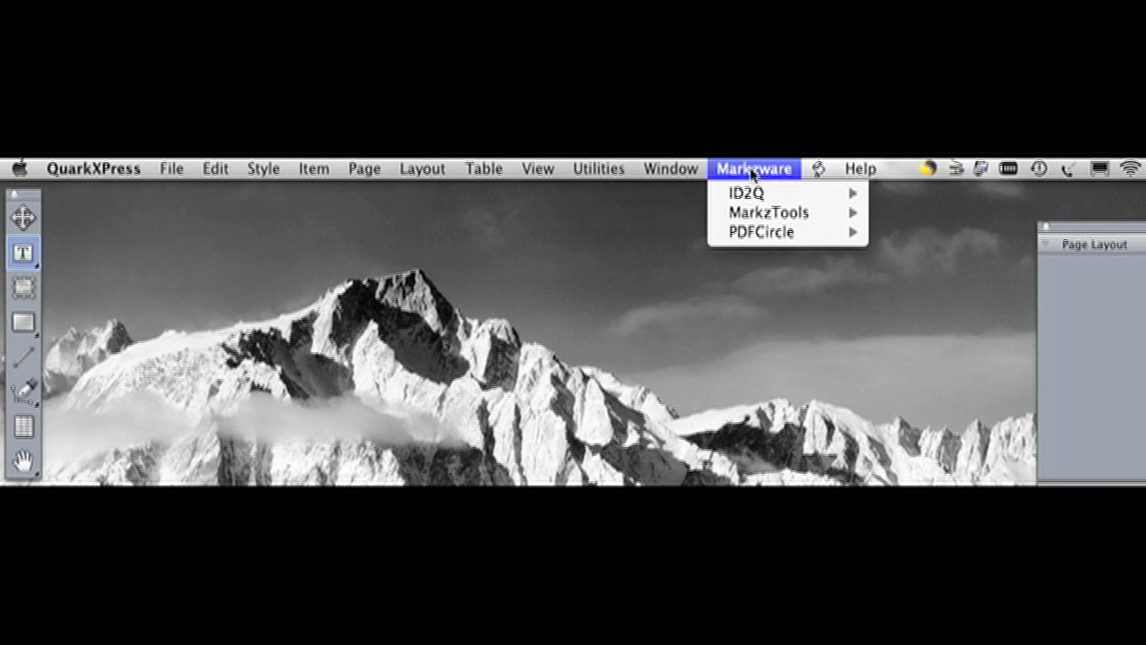
pyautogui.moveTo(765, 212)
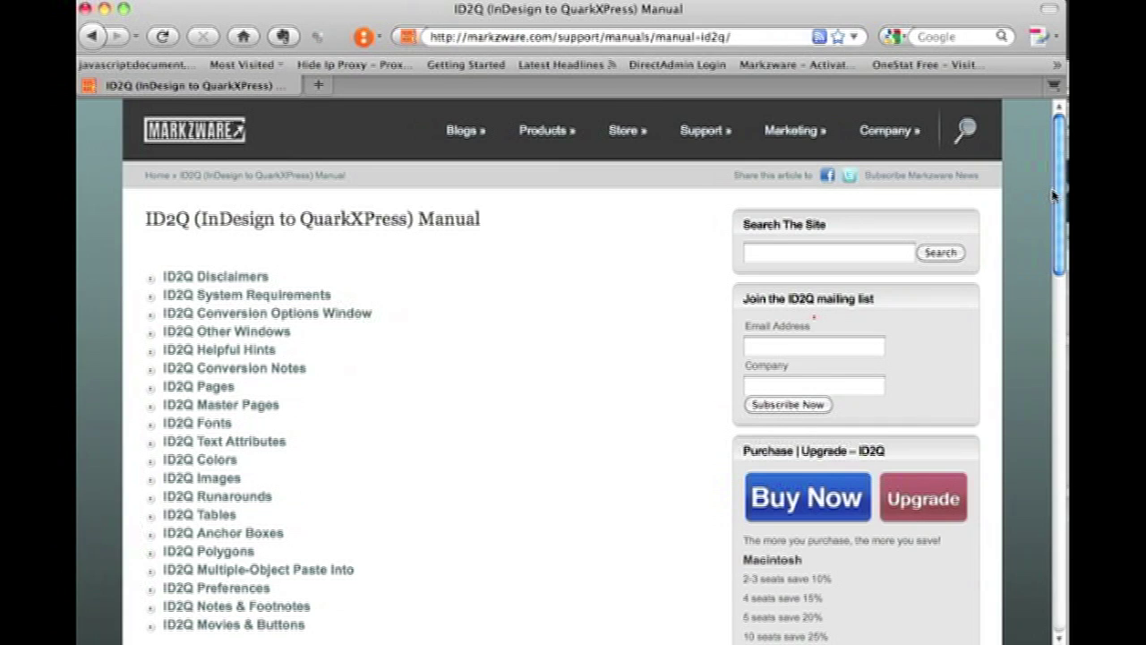
# Read the manual's ID2Q Anchor Boxes section, then go back to the manual index
pyautogui.moveTo(1059, 197); pyautogui.dragTo(1057, 215)
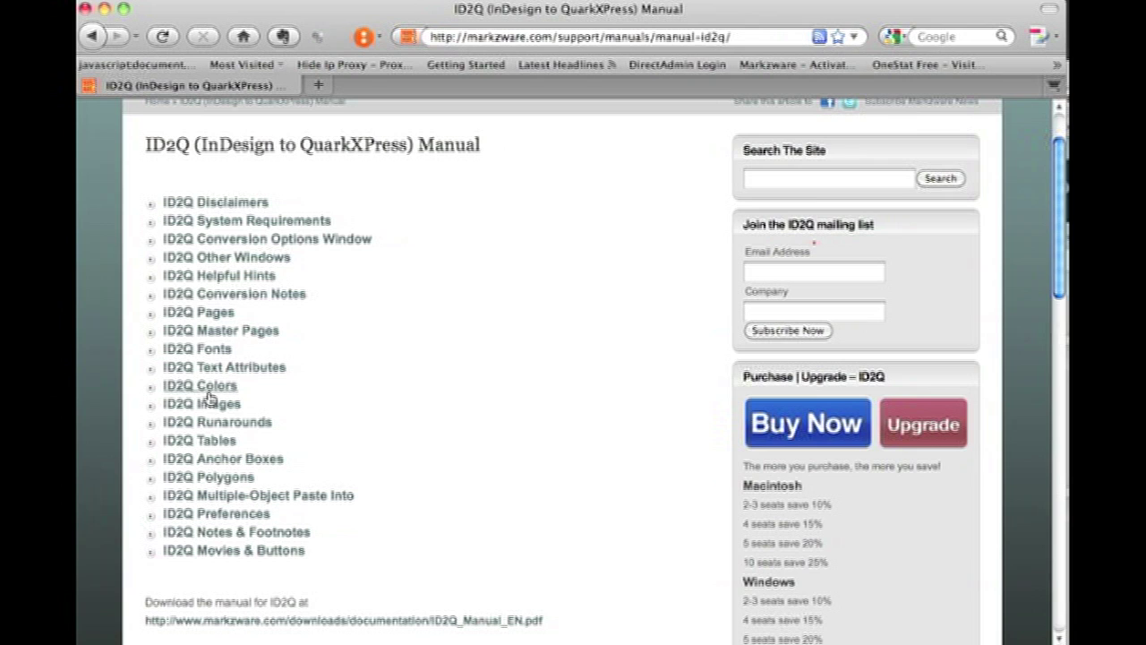
pyautogui.click(223, 460)
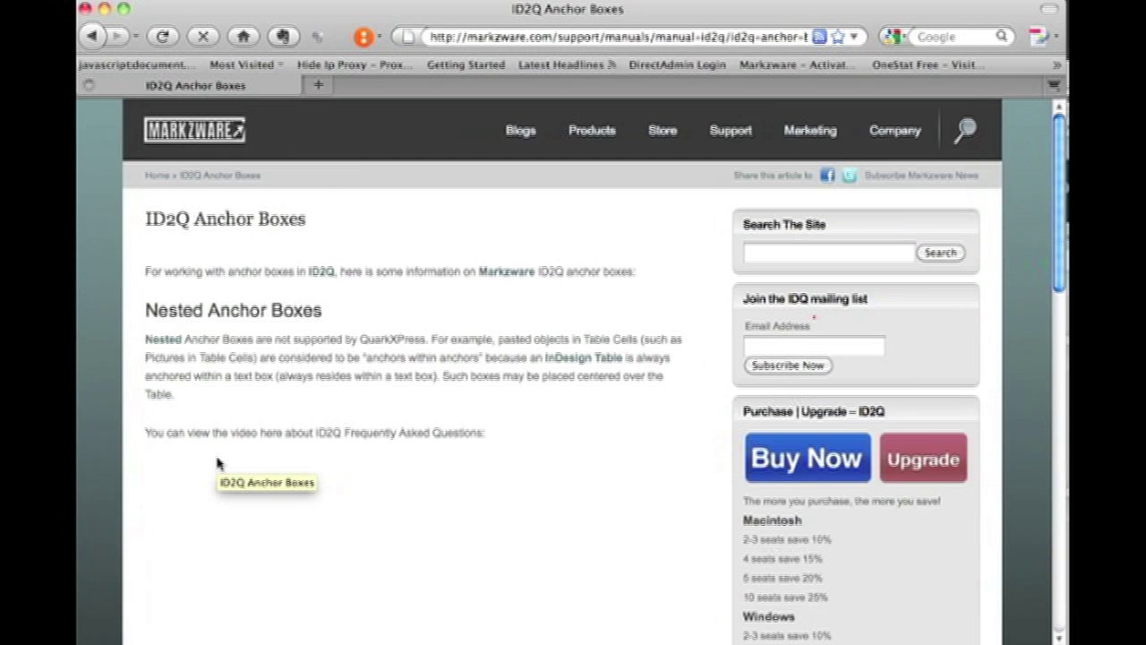
pyautogui.press('super+bracketleft')
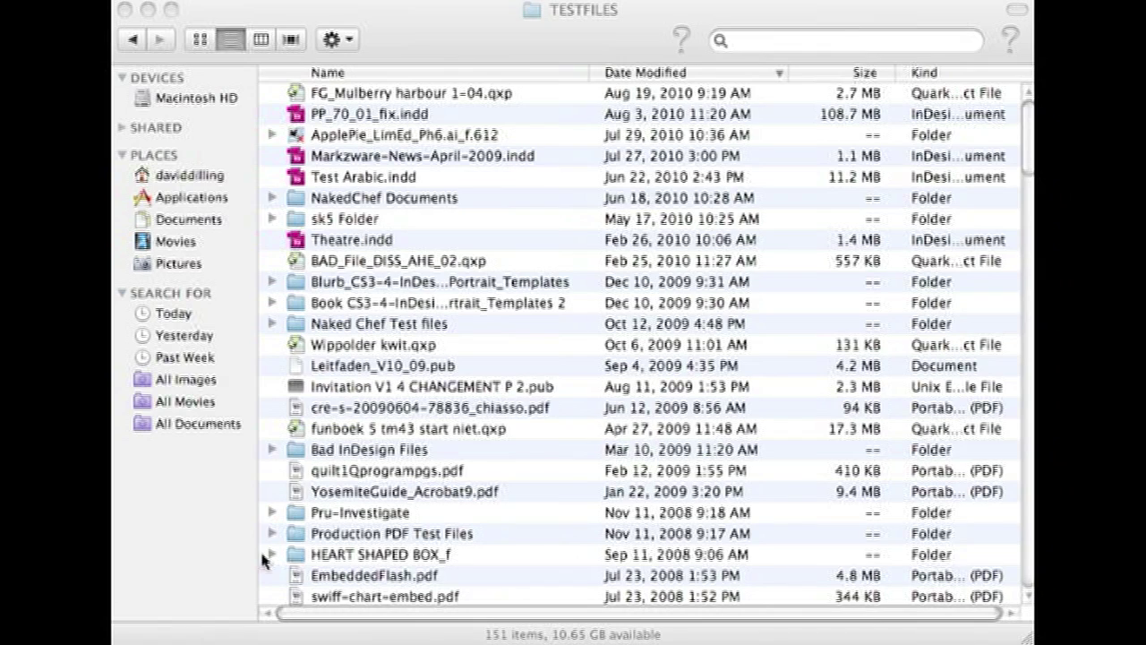
# Find katalogx-alt-1.indd in the TESTFILES folder and open it in InDesign
pyautogui.click(488, 49)
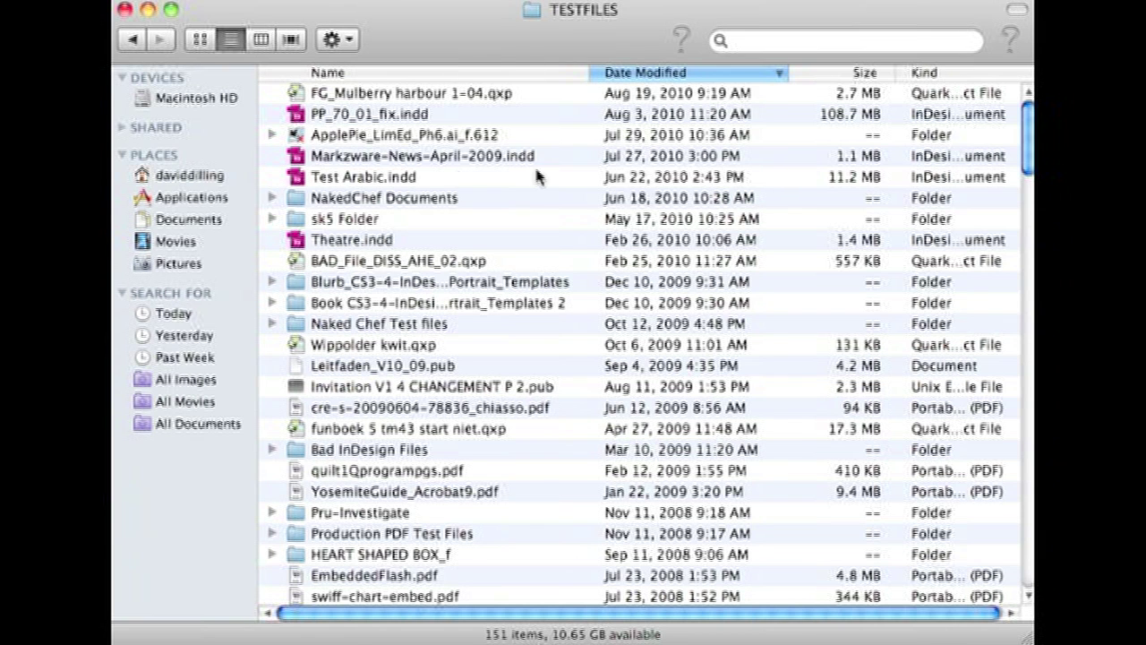
pyautogui.click(352, 240)
pyautogui.click(375, 197)
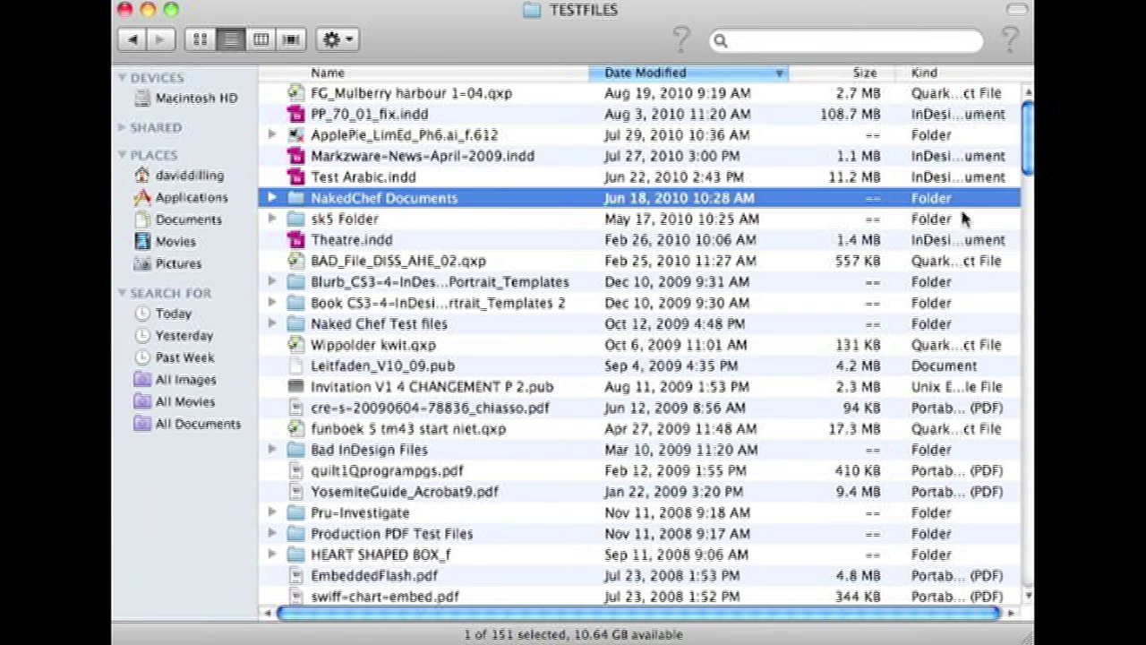
pyautogui.moveTo(1030, 134); pyautogui.dragTo(1028, 334)
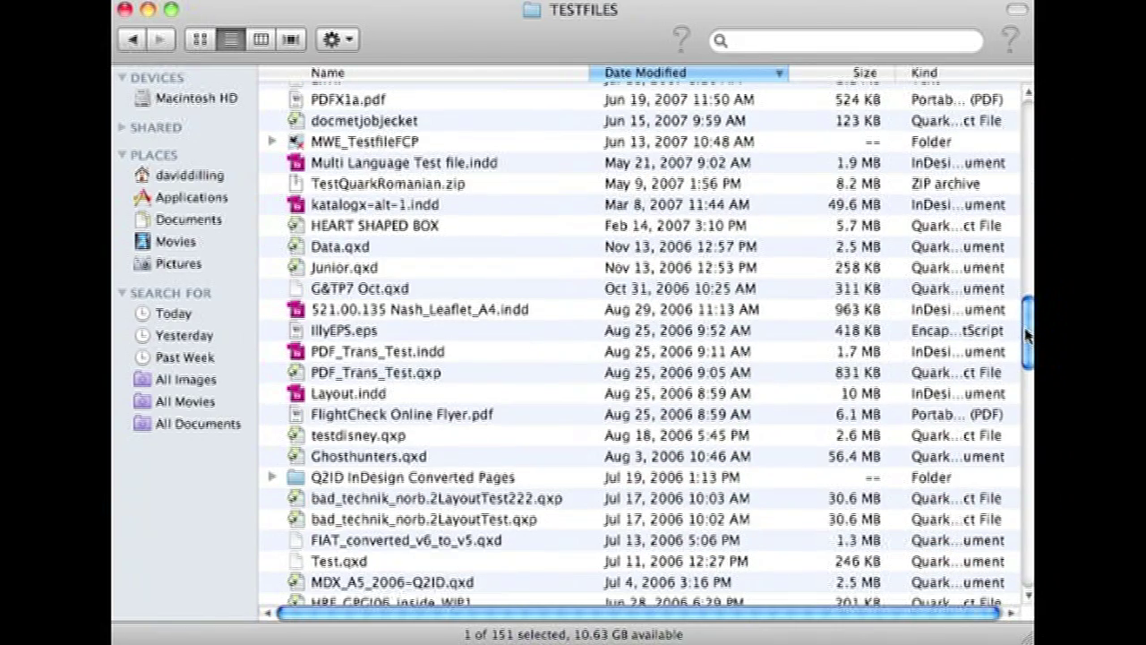
pyautogui.click(369, 209)
pyautogui.doubleClick(344, 208)
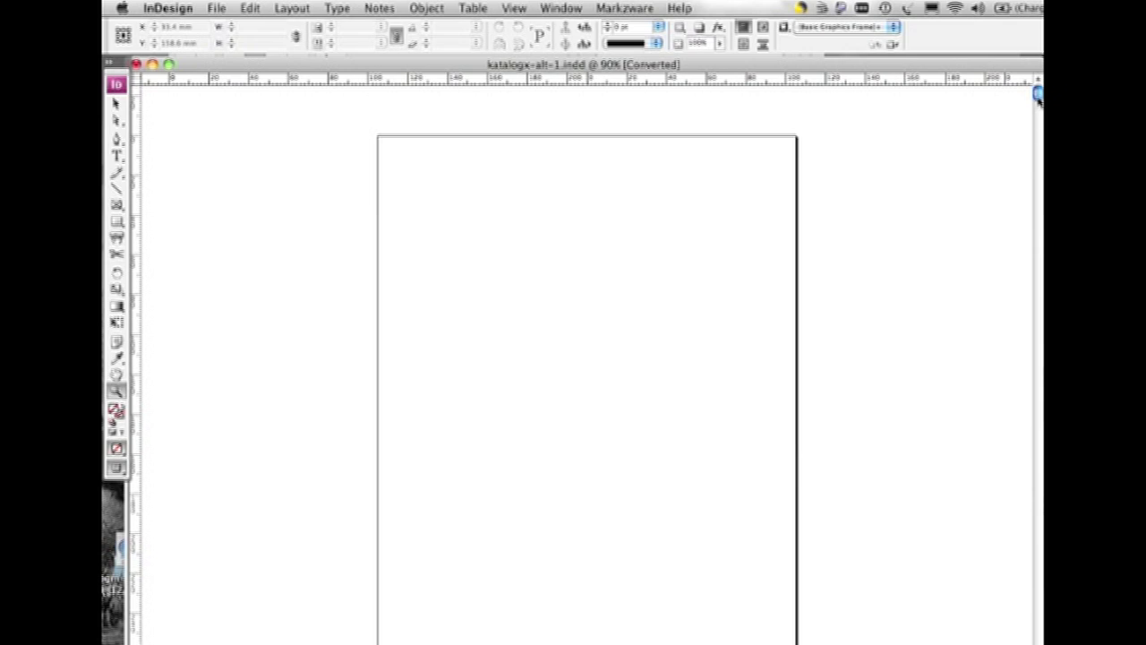
# Scroll down to the spread with the sun graphic and pink table of contents
pyautogui.moveTo(1038, 95); pyautogui.dragTo(1008, 262)
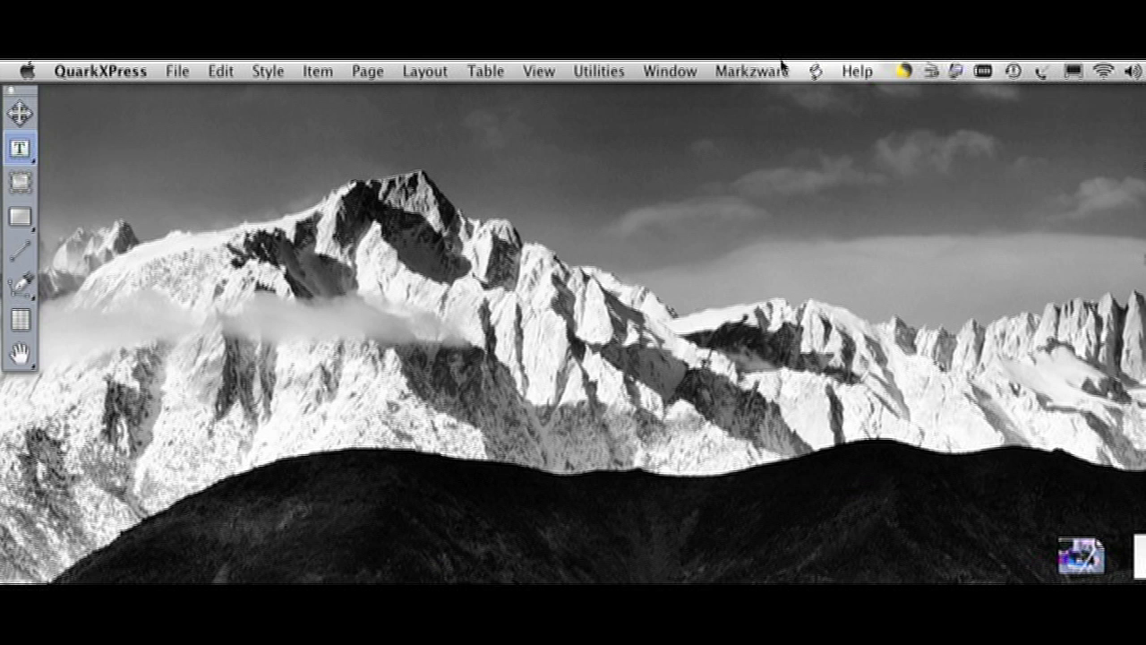
# Check in About QuarkXPress that version 8.1.6.2 is running
pyautogui.click(746, 70)
pyautogui.moveTo(758, 101)
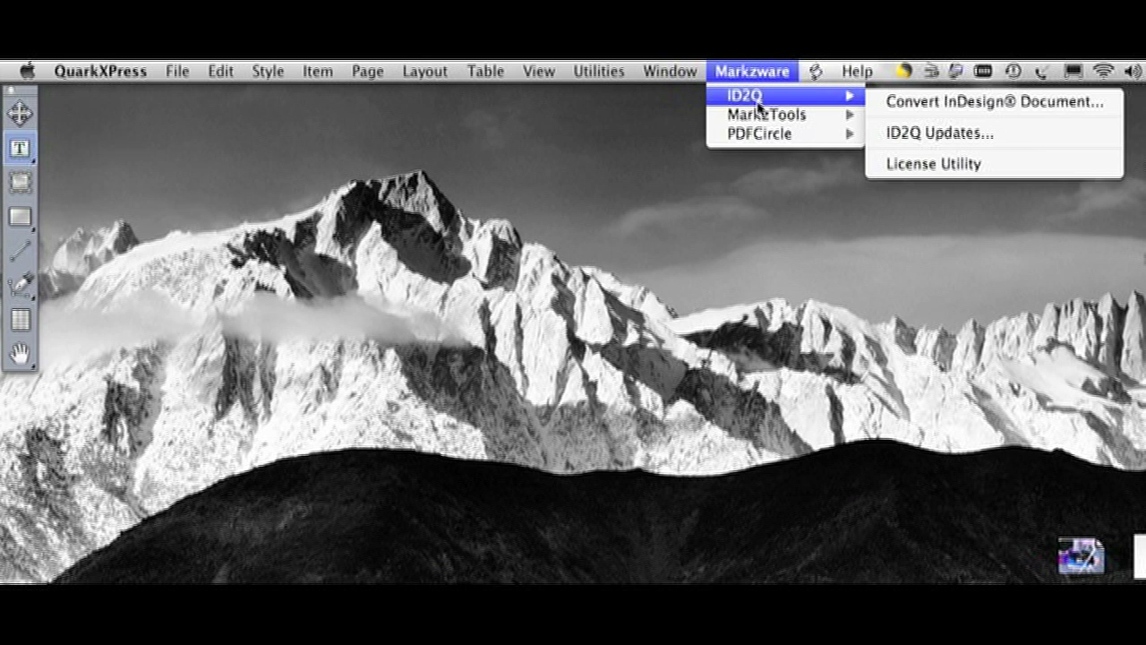
pyautogui.moveTo(670, 71)
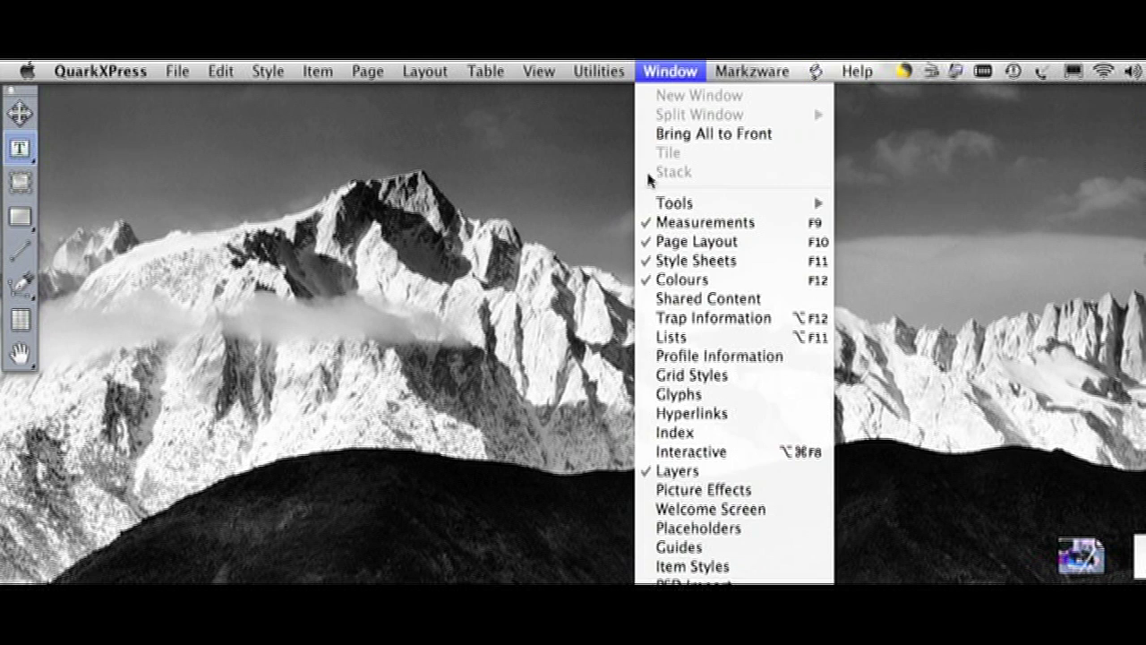
pyautogui.moveTo(94, 66)
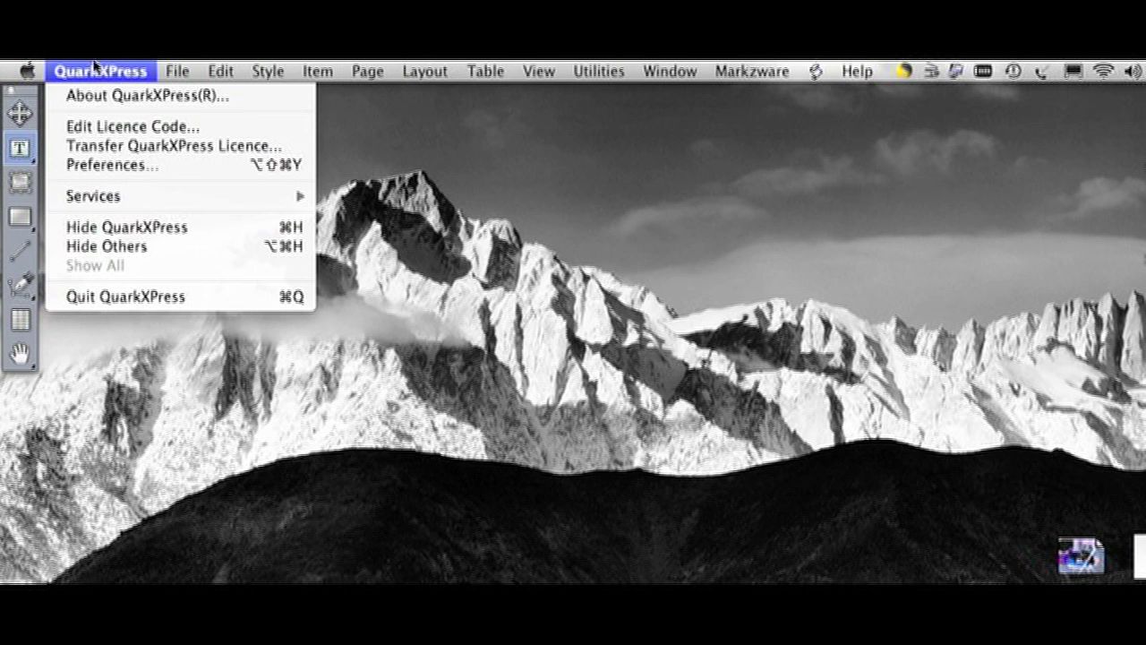
pyautogui.click(95, 95)
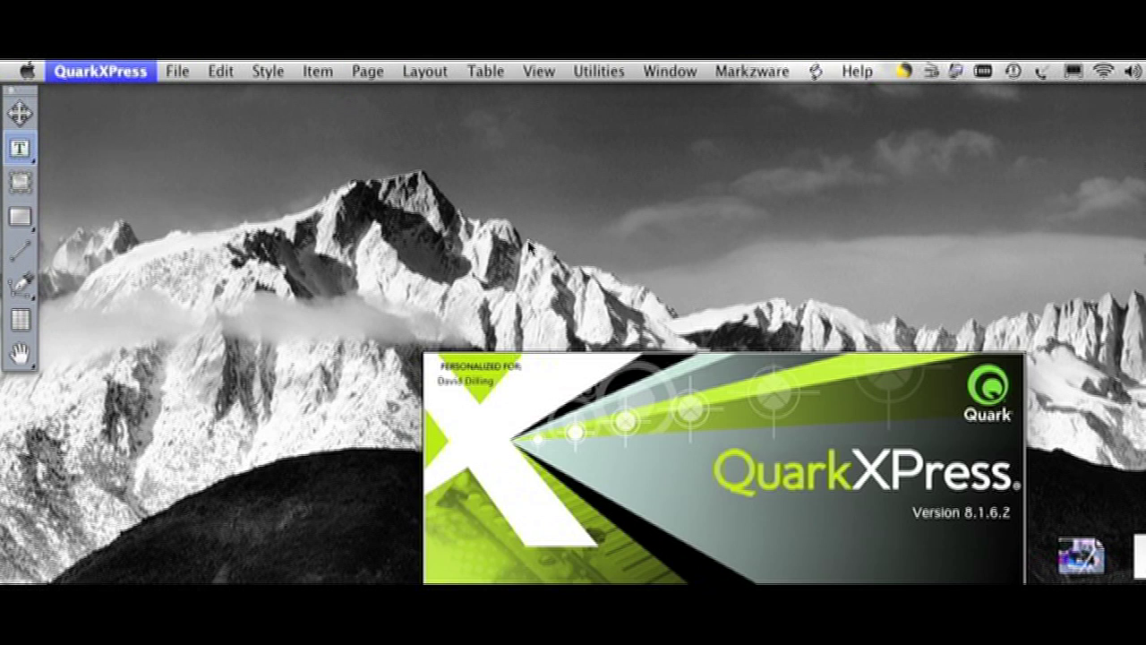
pyautogui.click(815, 417)
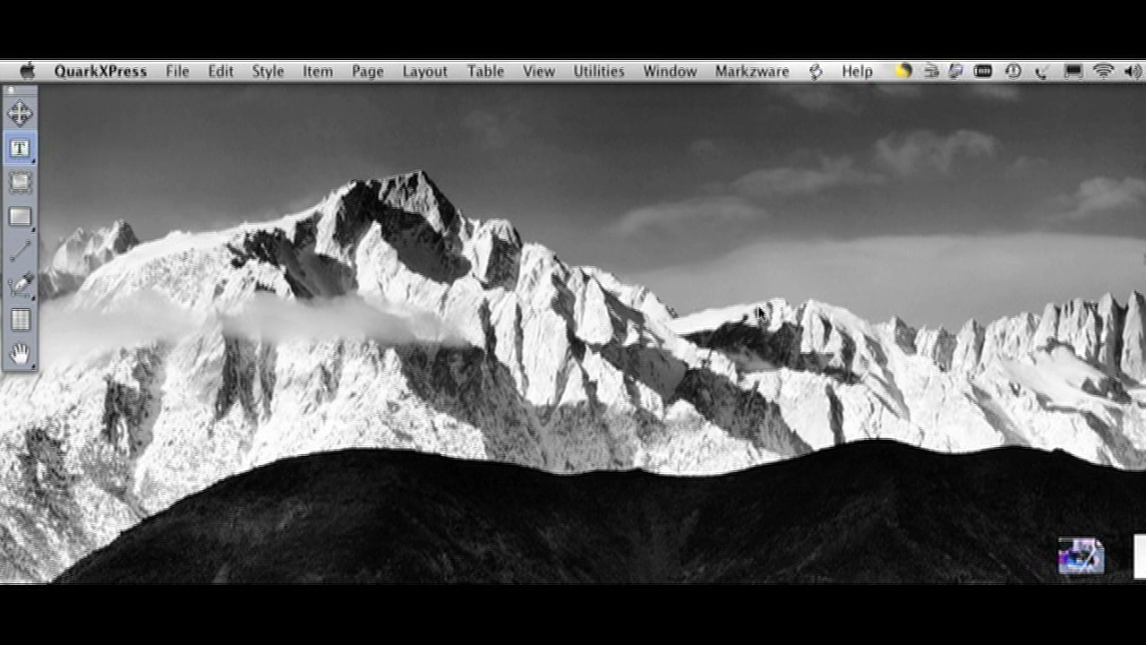
pyautogui.click(134, 72)
pyautogui.click(132, 95)
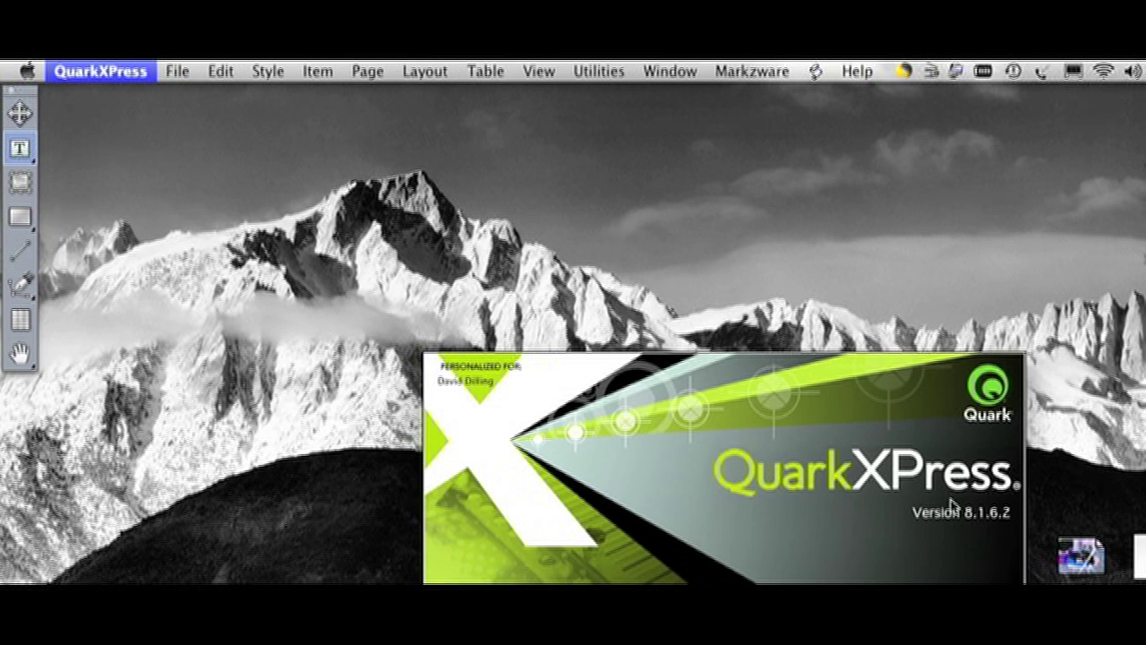
pyautogui.click(730, 383)
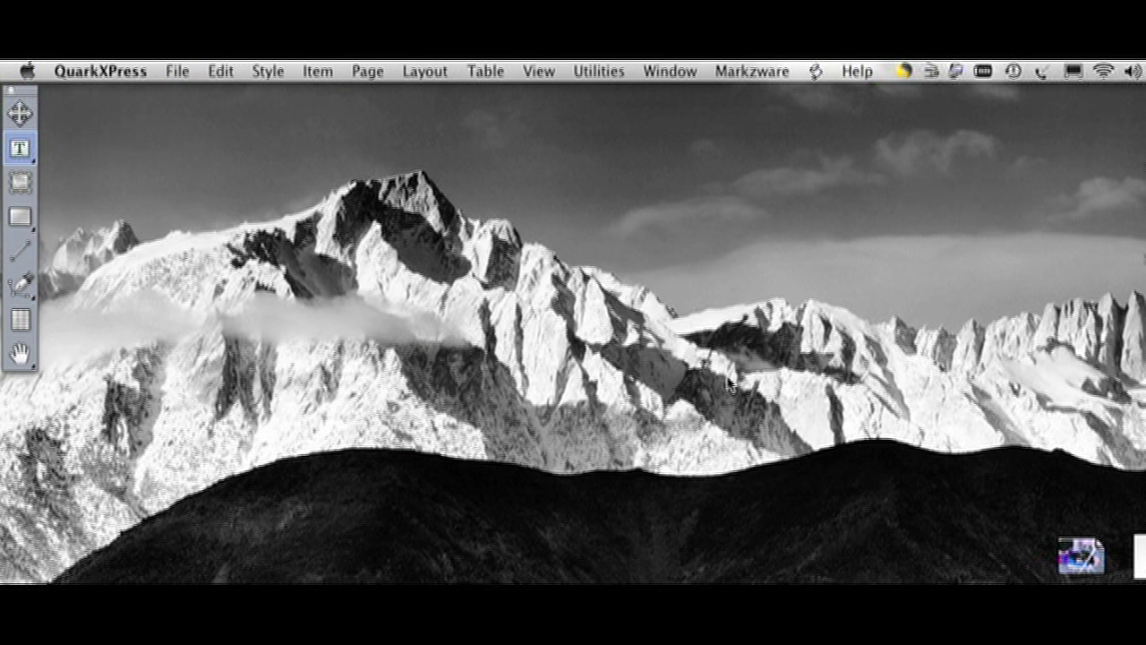
# Show the Markzware > ID2Q submenu with Convert InDesign Document
pyautogui.click(755, 70)
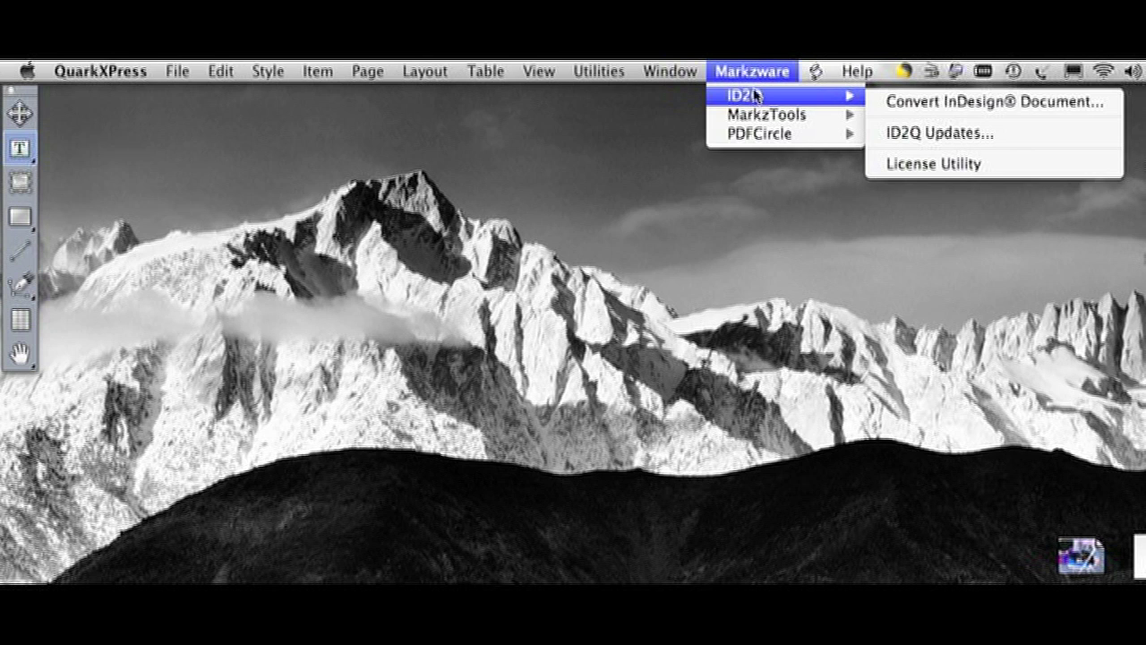
pyautogui.moveTo(764, 135)
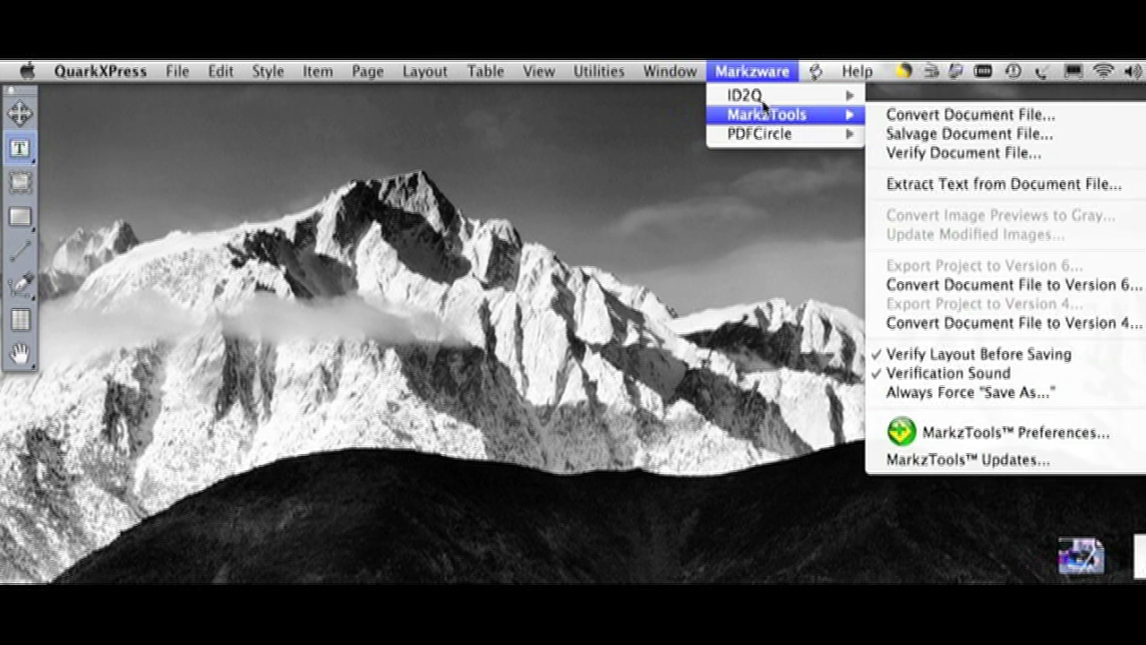
pyautogui.moveTo(762, 104)
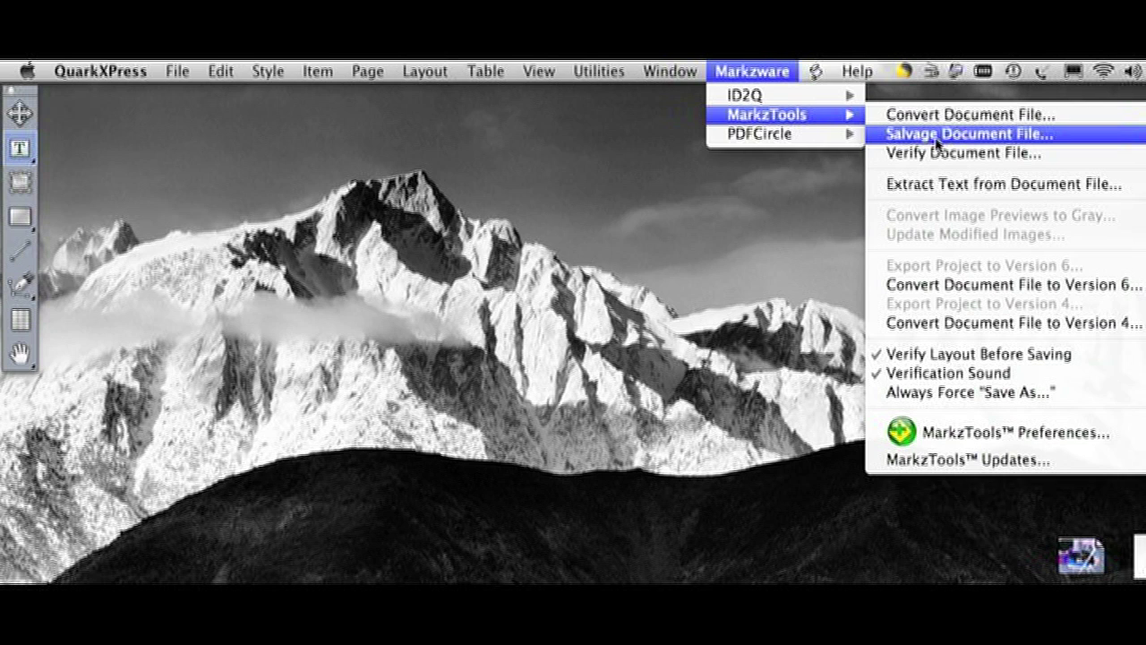
pyautogui.moveTo(826, 95)
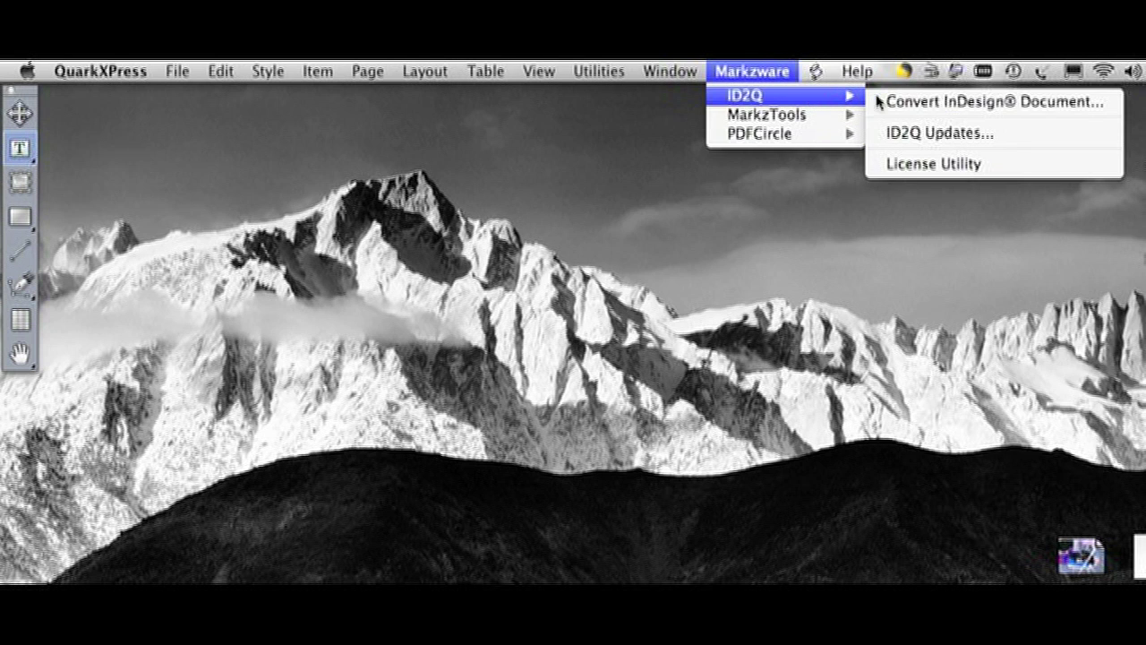
# Choose katalogx-alt-1.indd from TESTFILES in Convert InDesign Document and open it for conversion
pyautogui.click(922, 104)
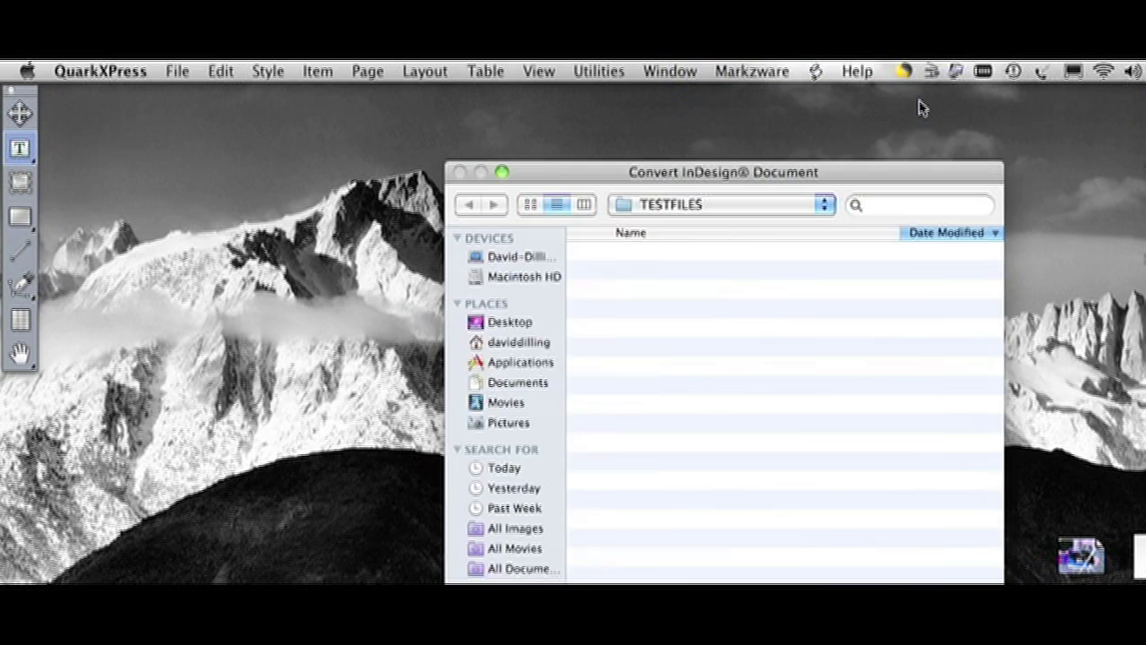
pyautogui.moveTo(729, 179); pyautogui.dragTo(531, 97)
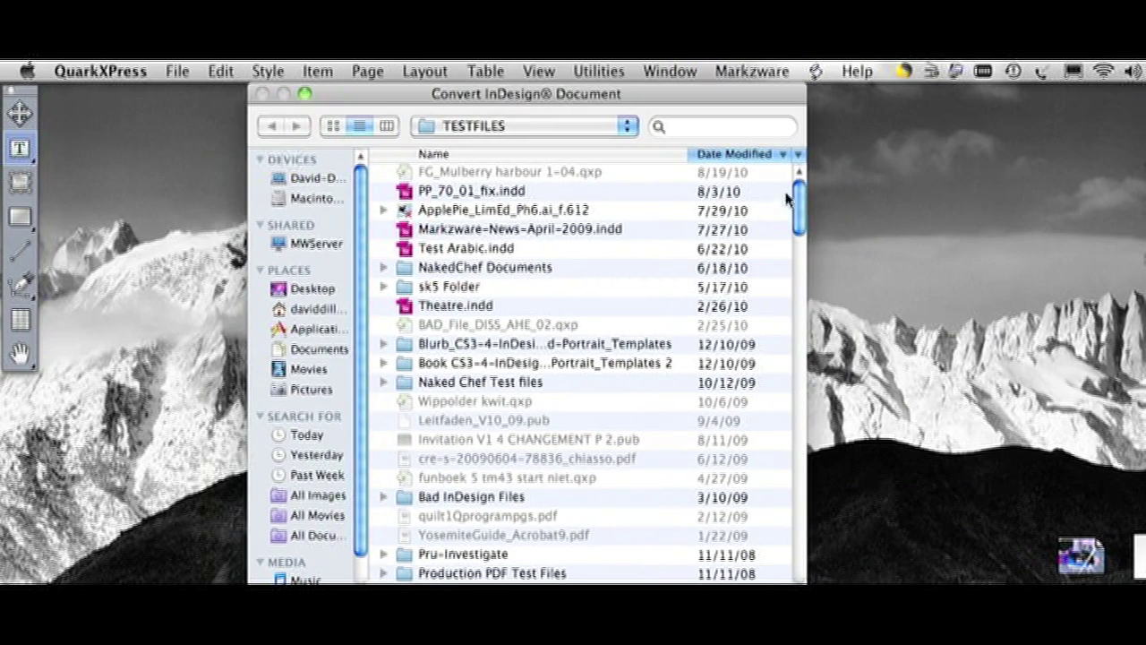
pyautogui.moveTo(798, 201); pyautogui.dragTo(799, 340)
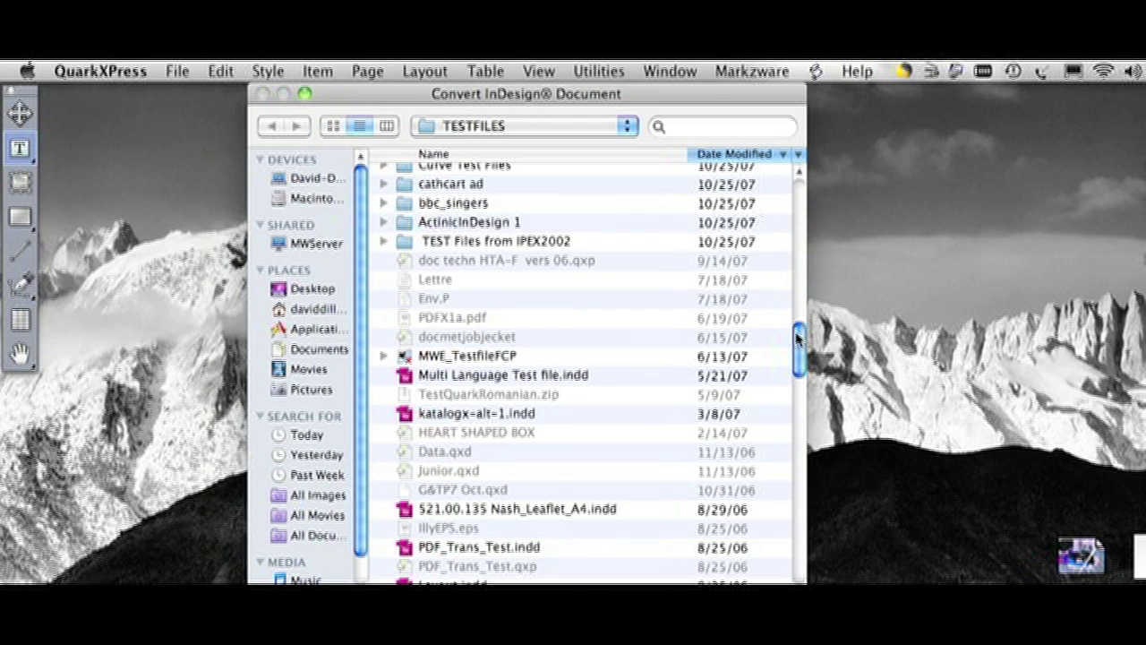
pyautogui.moveTo(805, 580); pyautogui.dragTo(827, 515)
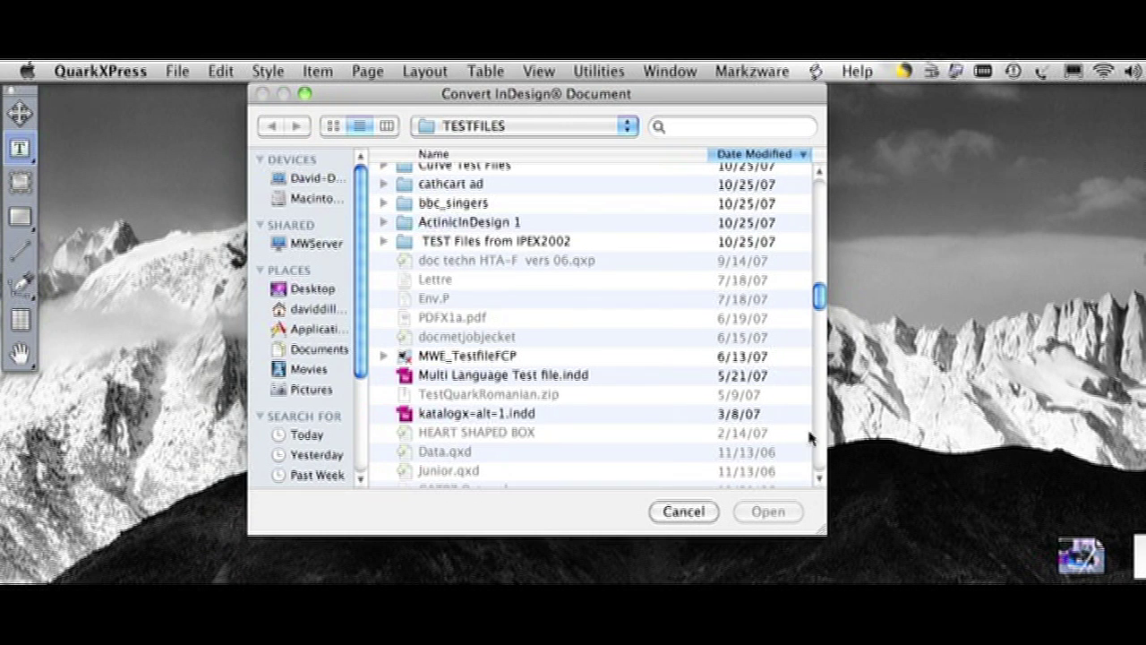
pyautogui.scroll(-1, 818, 302)
pyautogui.click(484, 396)
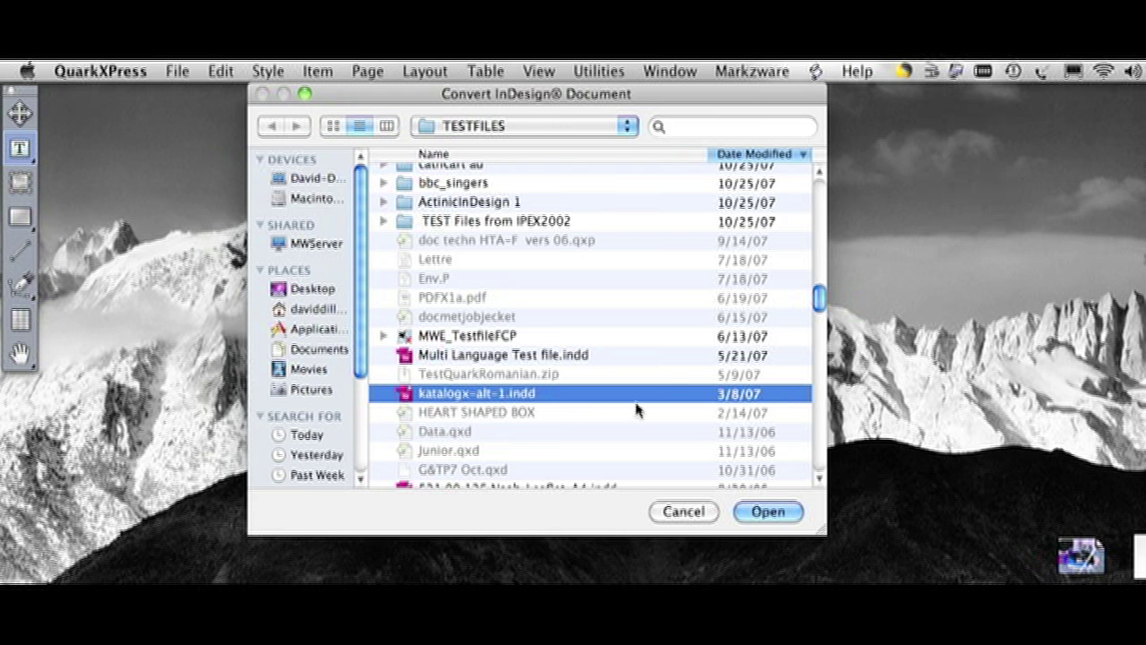
pyautogui.click(766, 510)
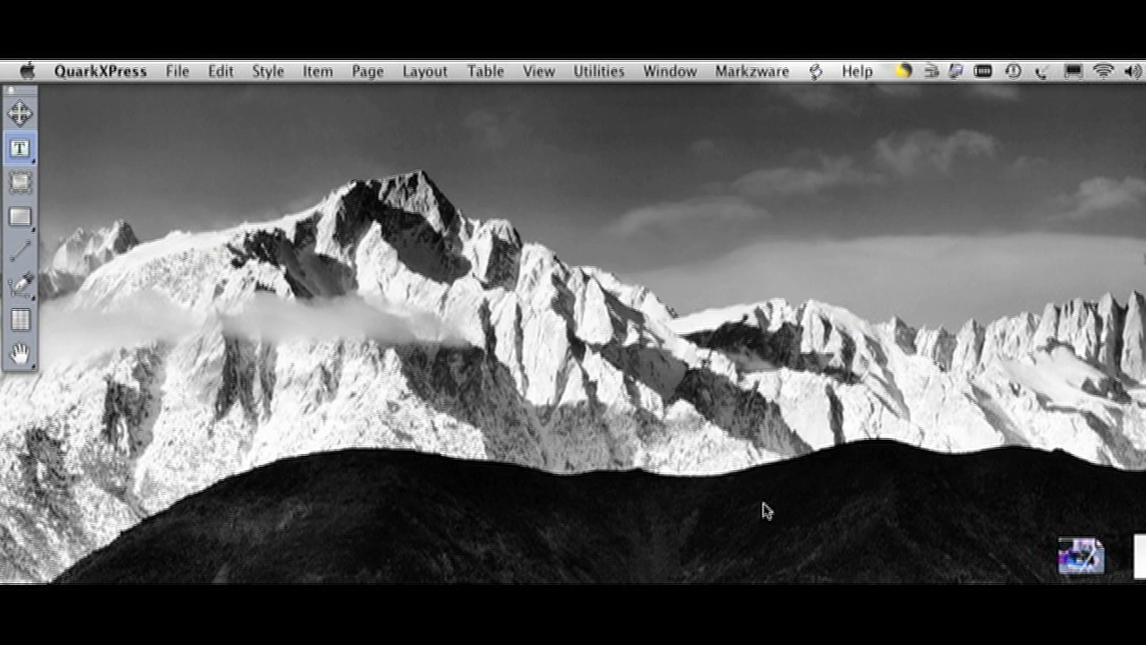
pyautogui.moveTo(686, 197); pyautogui.dragTo(564, 159)
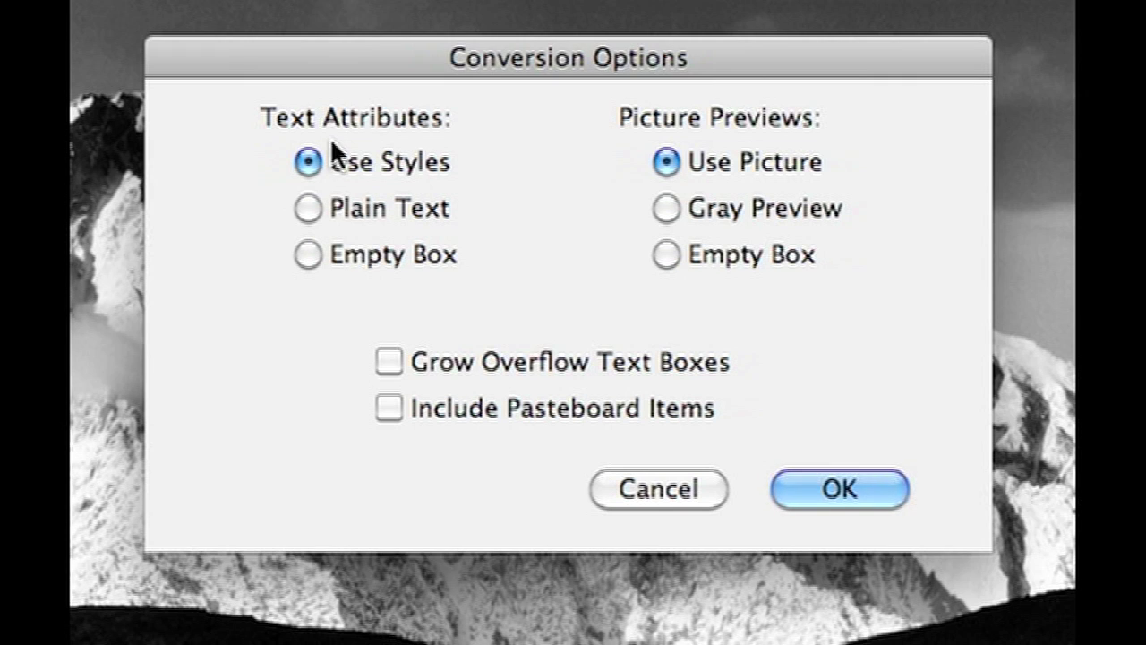
# Set the conversion to Use Styles and Use Picture, with Include Pasteboard Items checked
pyautogui.click(309, 209)
pyautogui.click(668, 251)
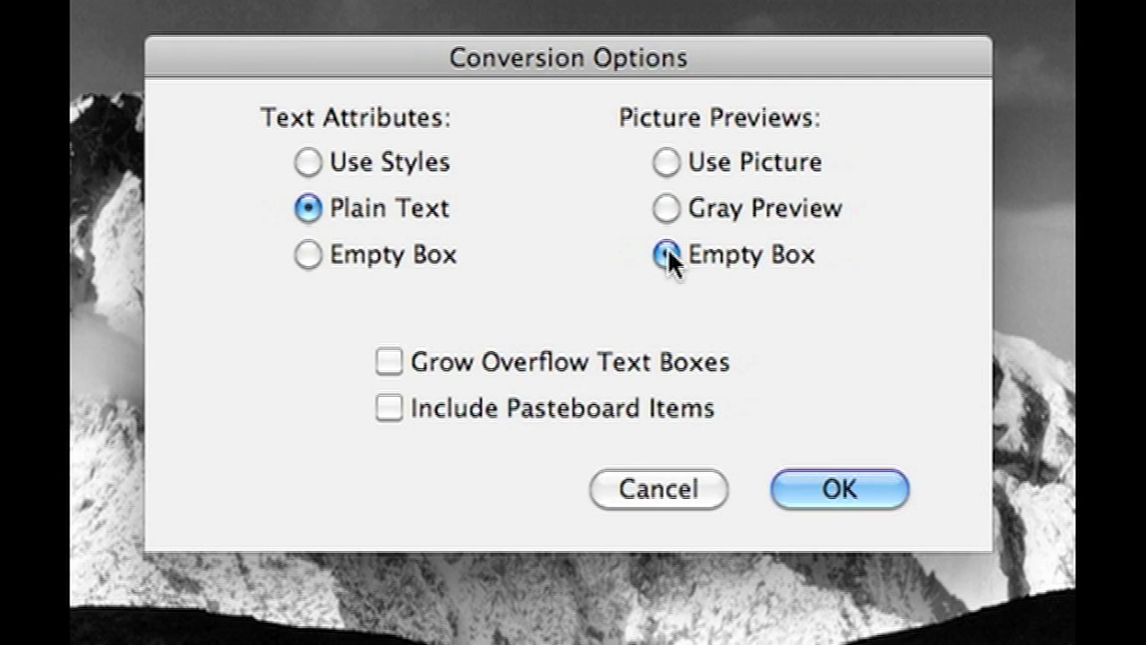
pyautogui.click(666, 161)
pyautogui.click(309, 161)
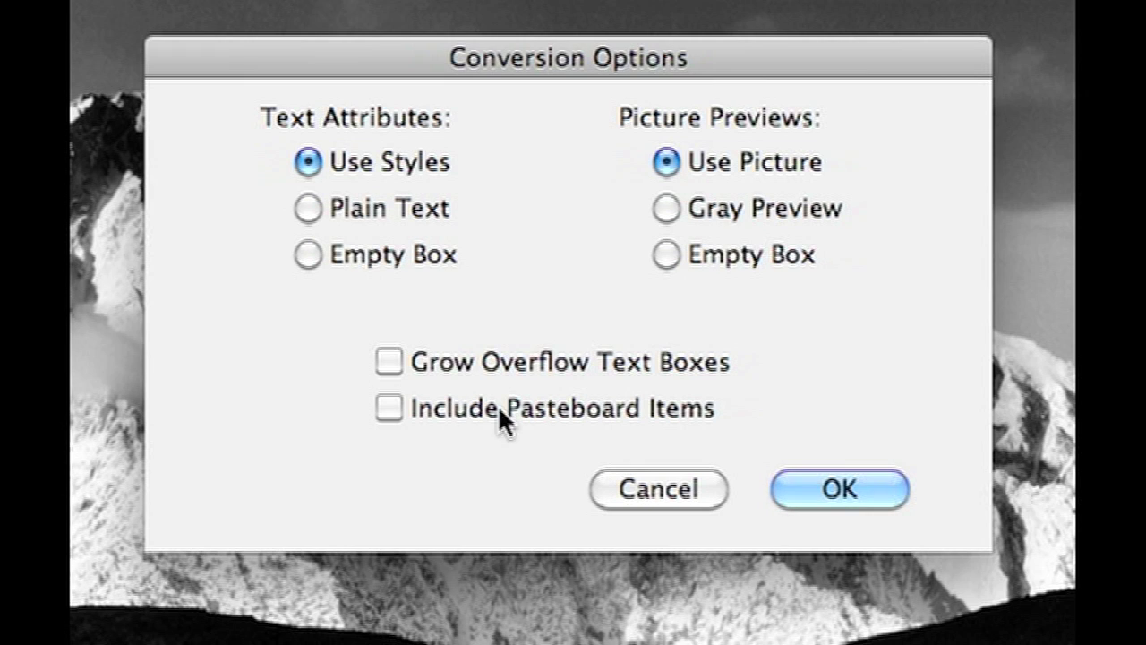
pyautogui.click(388, 410)
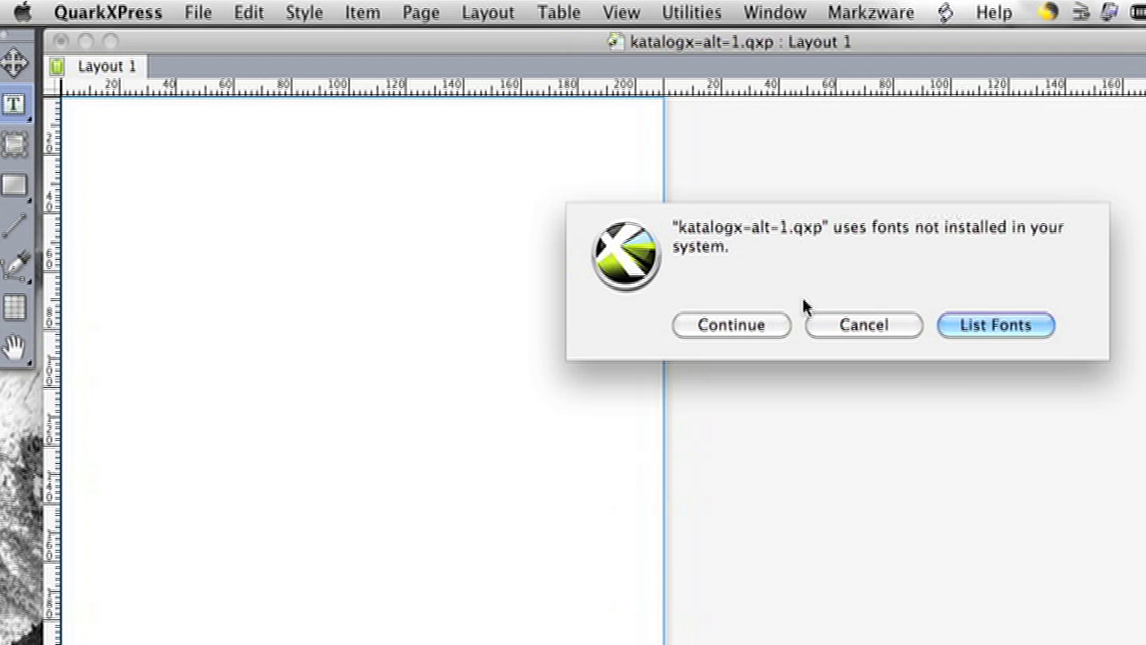
# Continue past the missing-fonts alert and move the converted layout window left
pyautogui.click(737, 326)
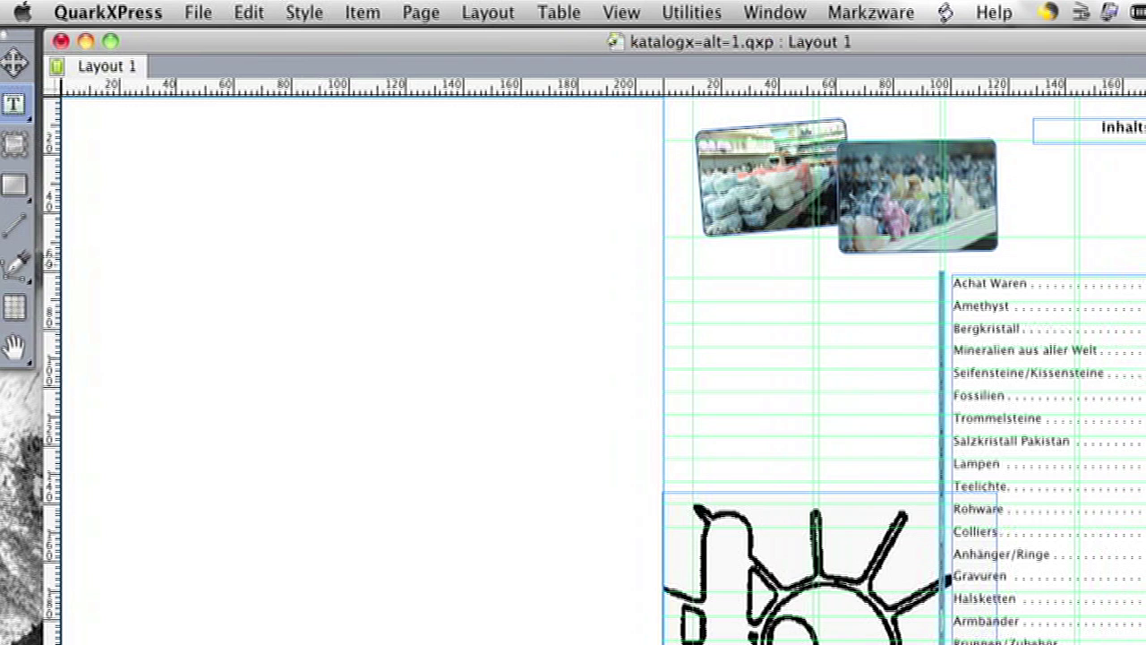
pyautogui.moveTo(996, 40); pyautogui.dragTo(846, 29)
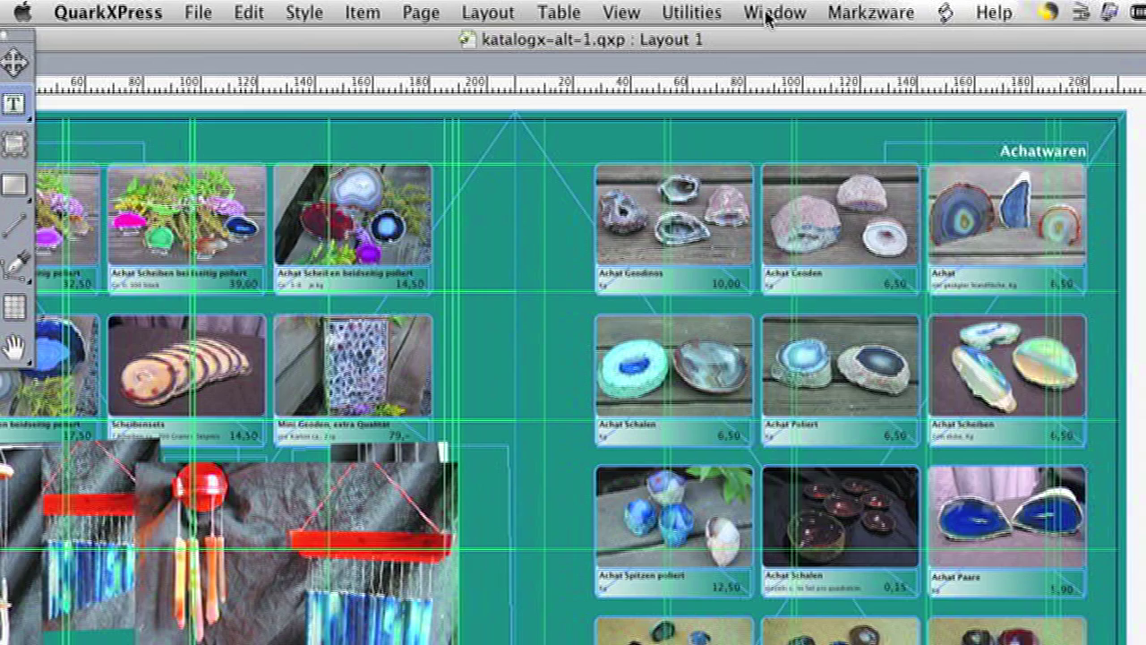
# Check the Window arrangement options and move the Quark layout window to the right
pyautogui.click(761, 12)
pyautogui.click(660, 41)
pyautogui.moveTo(660, 41); pyautogui.dragTo(770, 38)
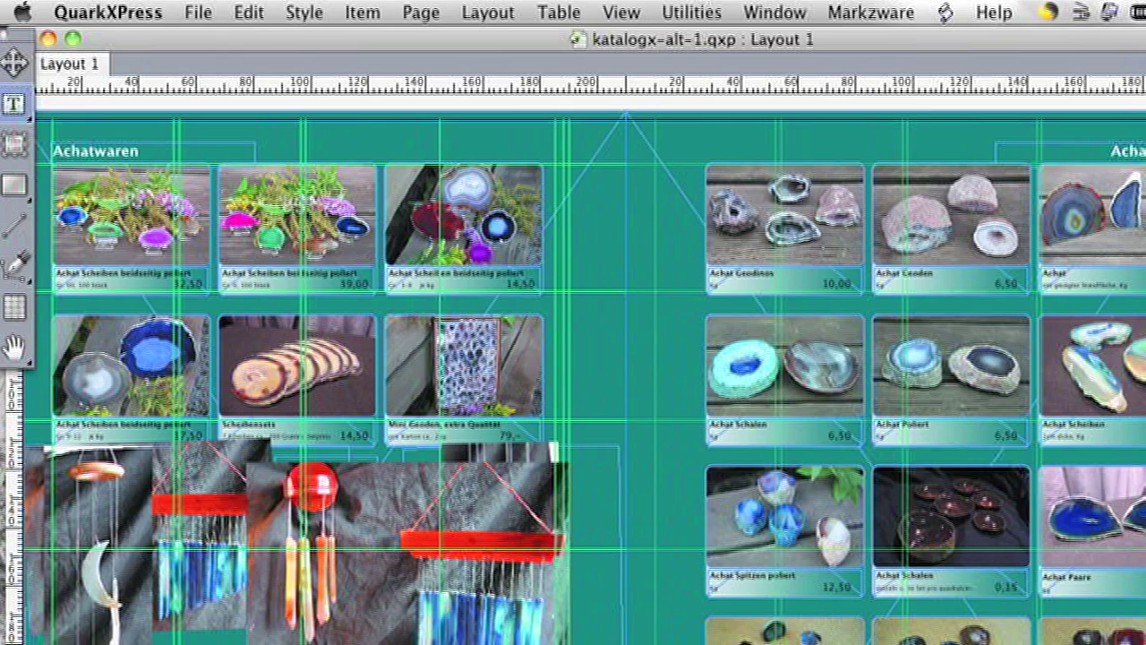
# Scroll through the converted catalog pages and back up to the calcite page
pyautogui.scroll(-15, 573, 365)
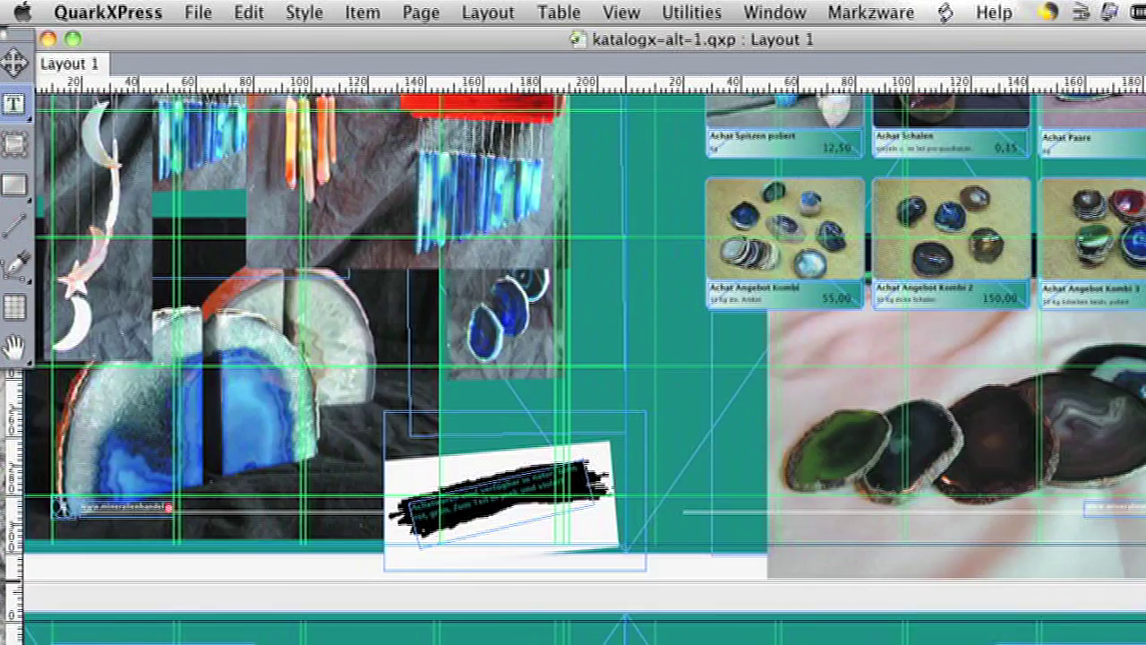
pyautogui.scroll(-5, 573, 365)
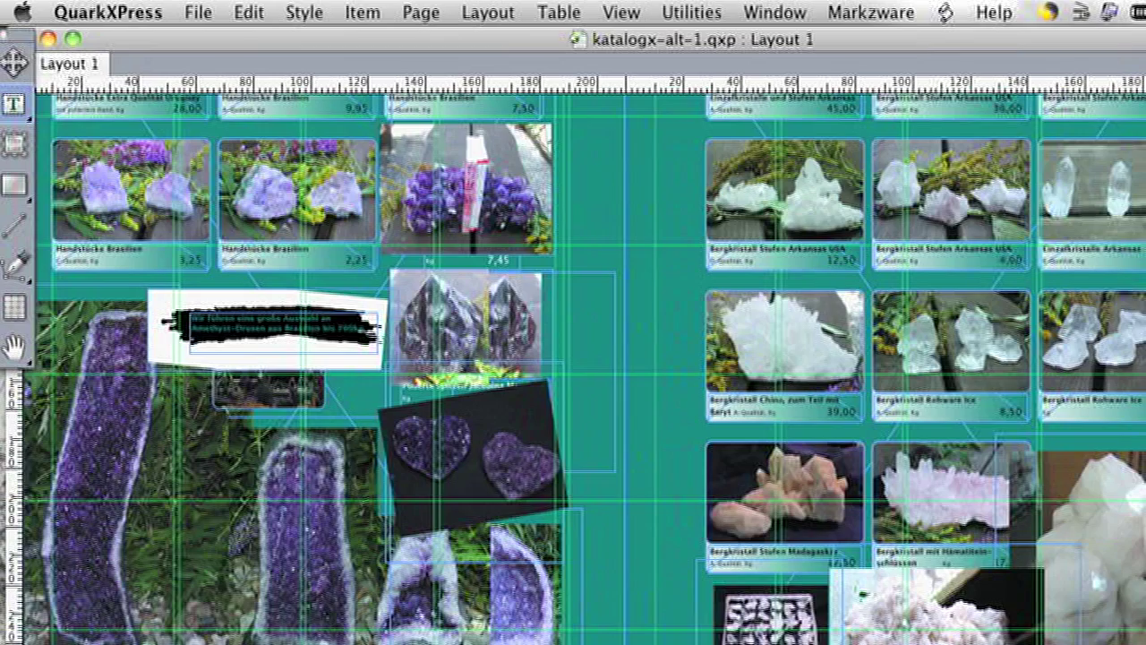
pyautogui.scroll(-15, 573, 365)
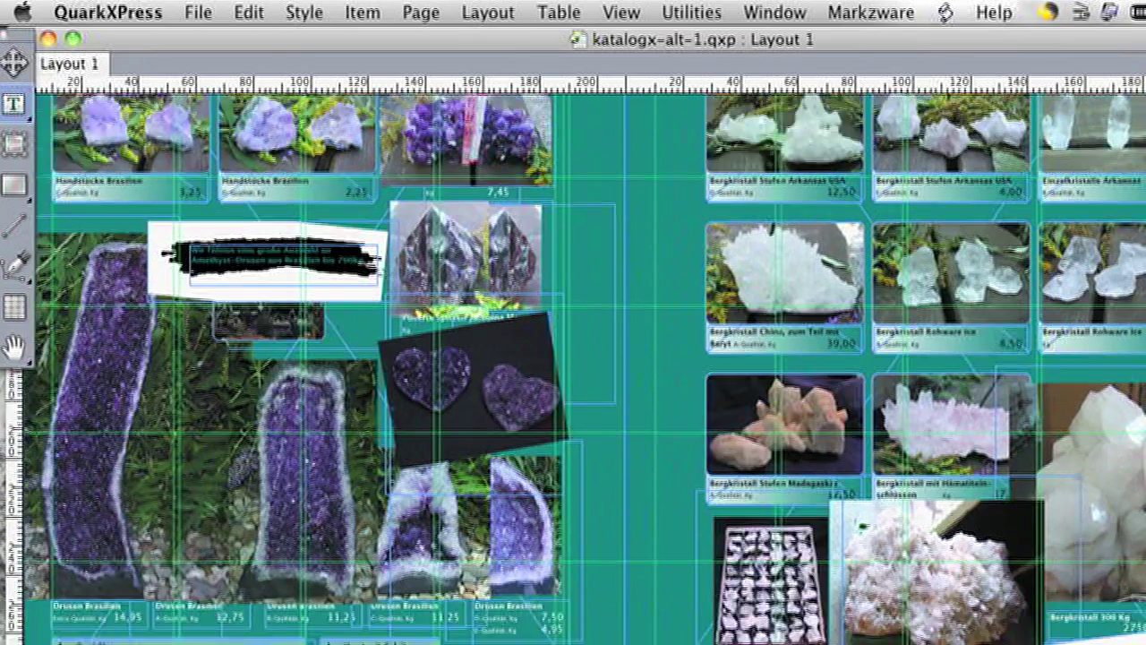
pyautogui.scroll(-12, 573, 365)
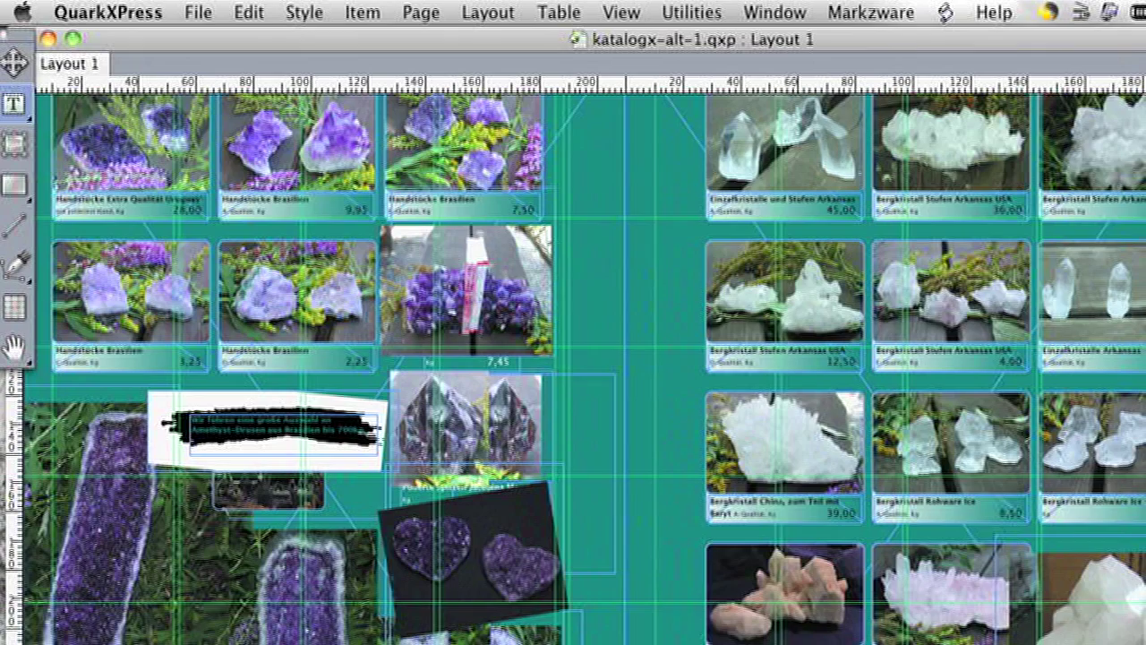
pyautogui.scroll(-12, 573, 366)
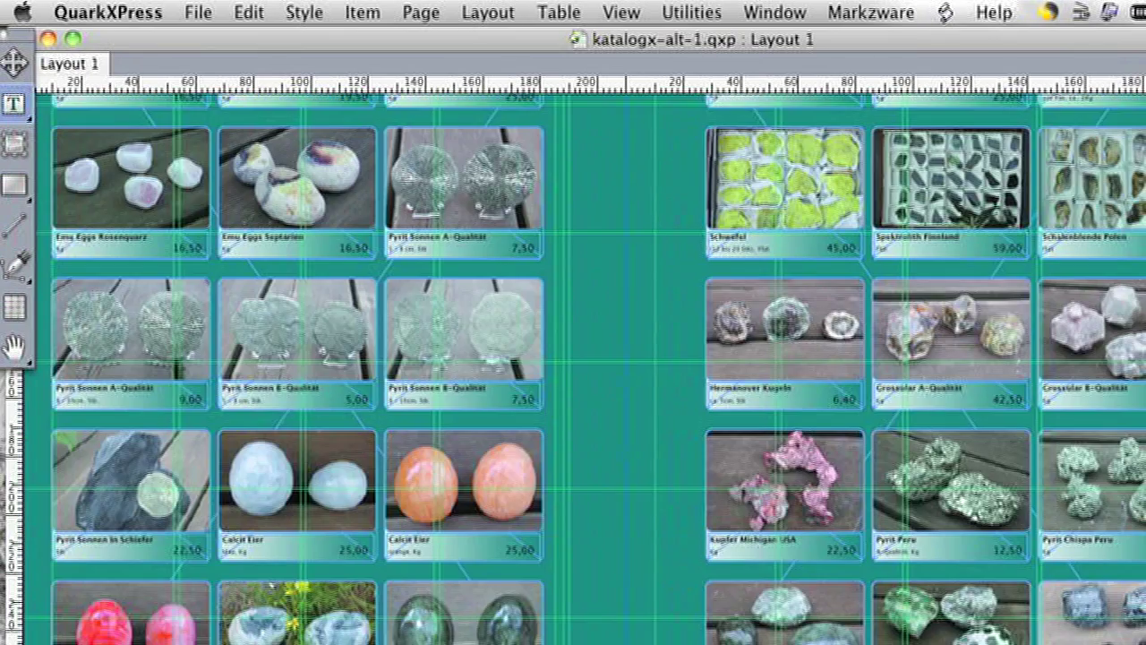
pyautogui.scroll(-15, 573, 365)
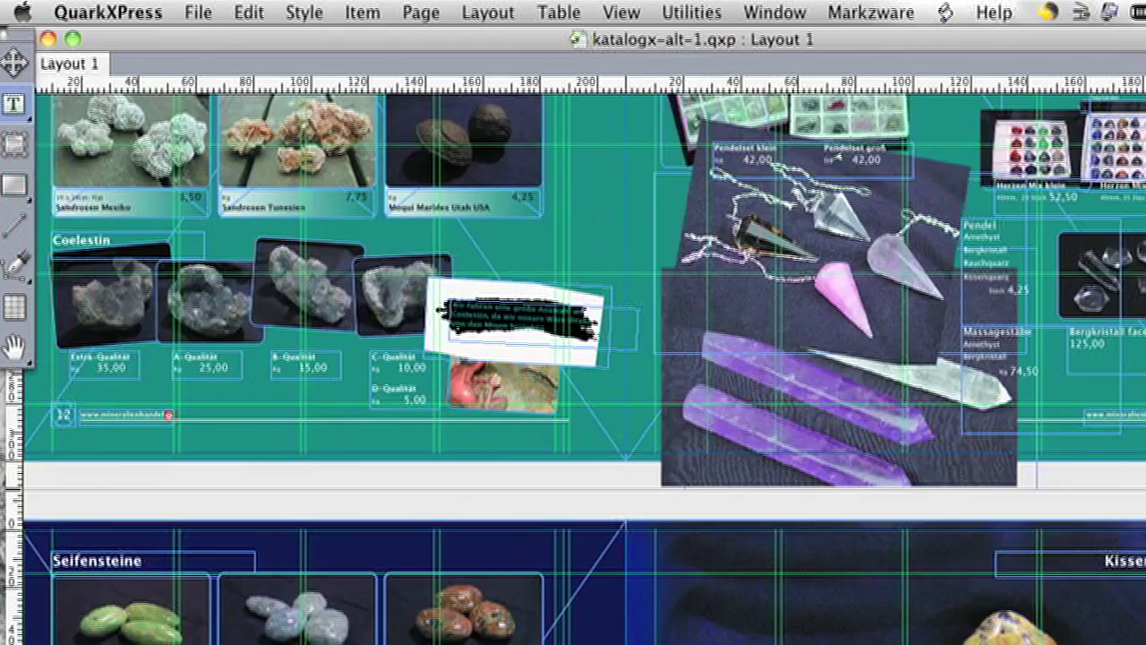
pyautogui.scroll(5, 573, 366)
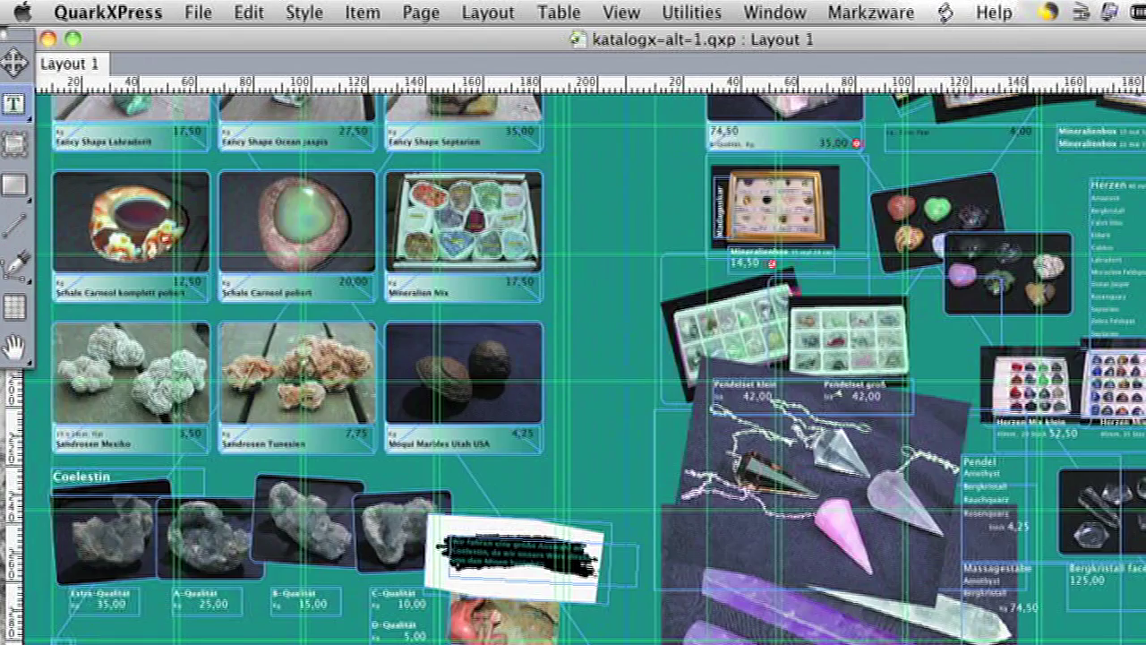
pyautogui.scroll(5, 573, 365)
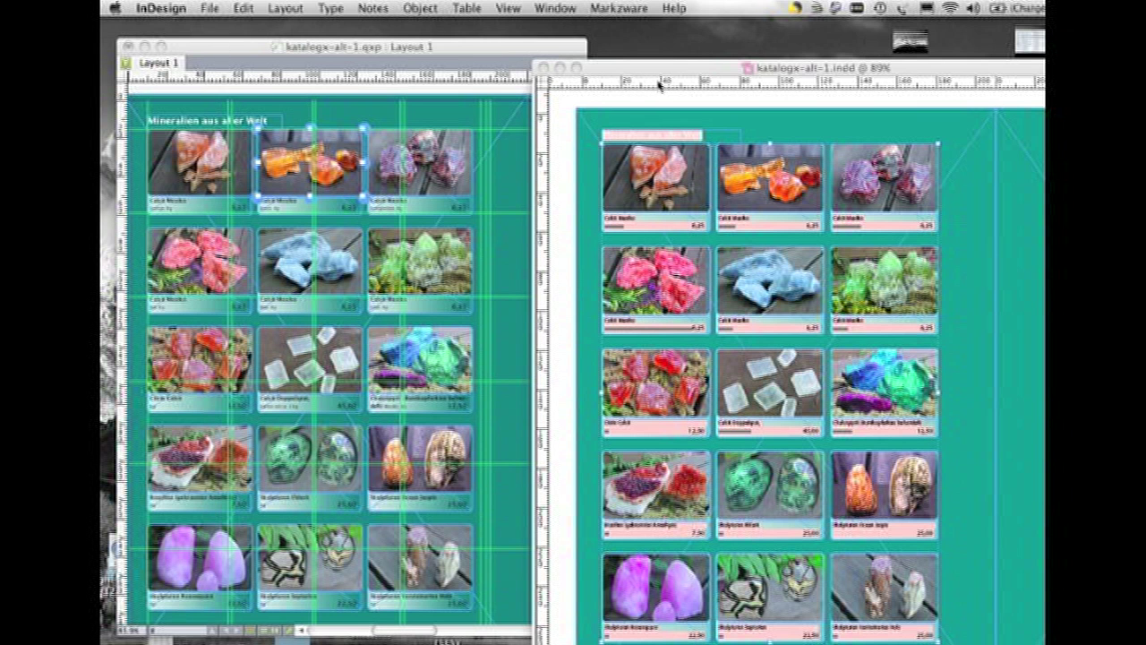
# Compare with the InDesign original, nudge the Quark window right, and select the third top-row picture
pyautogui.click(610, 68)
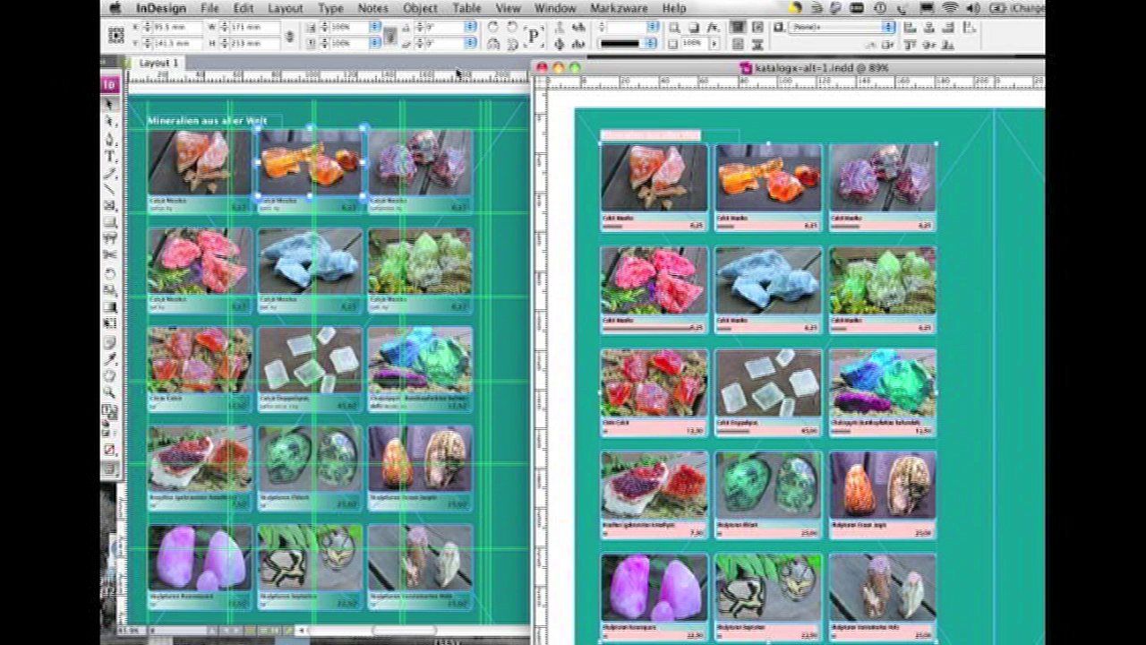
pyautogui.click(458, 72)
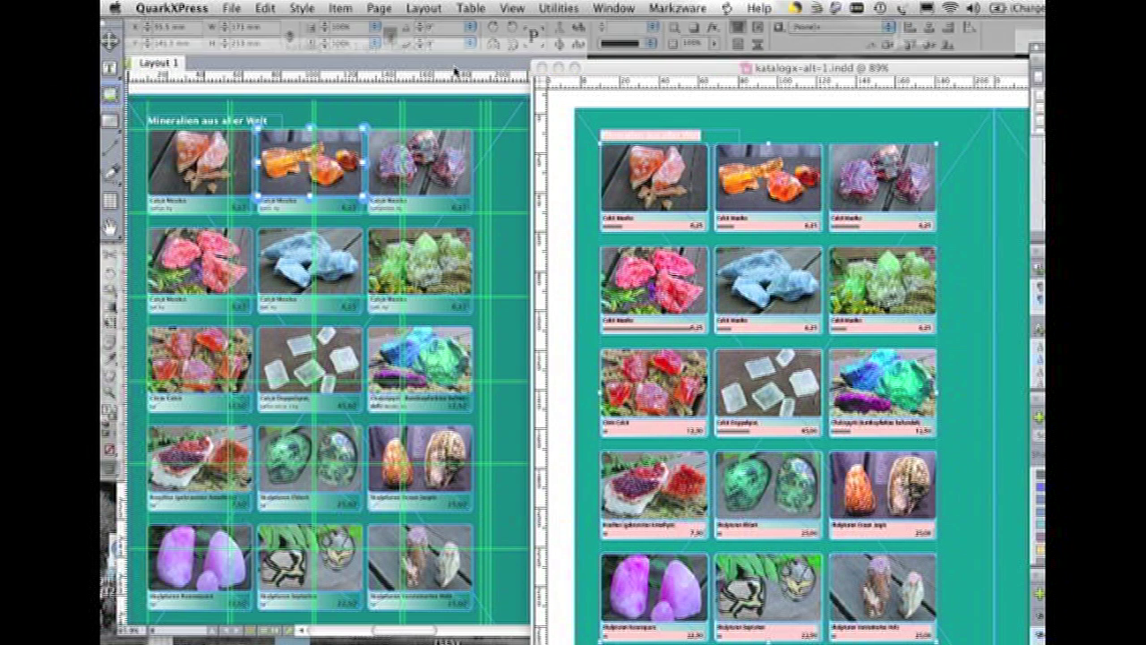
pyautogui.moveTo(392, 44); pyautogui.dragTo(399, 47)
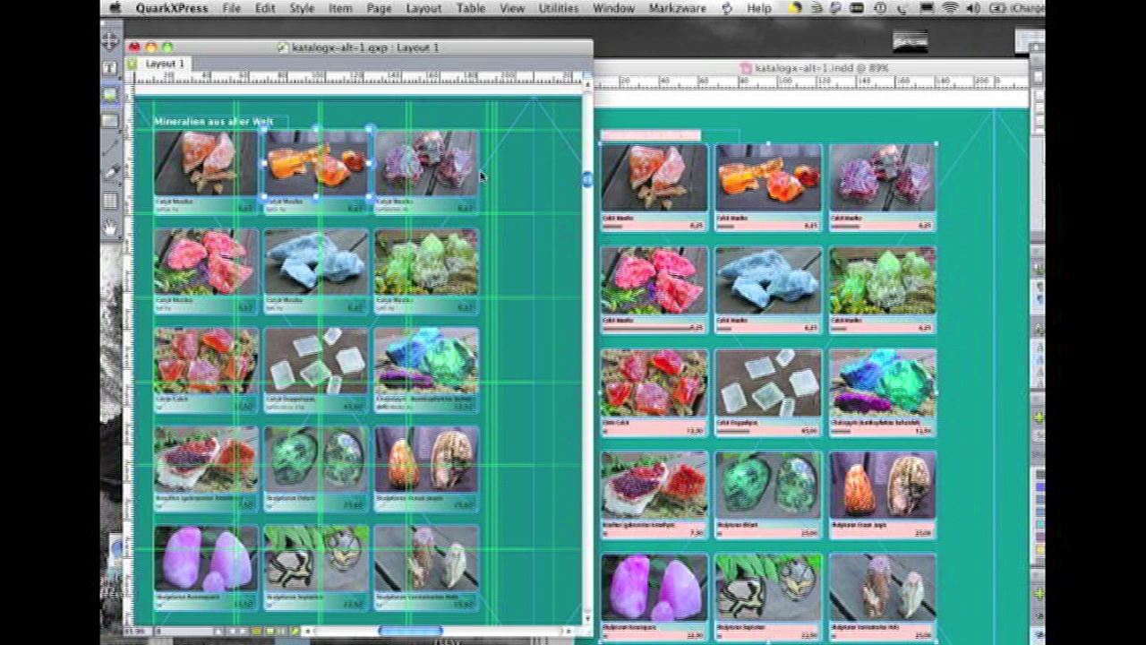
pyautogui.click(419, 175)
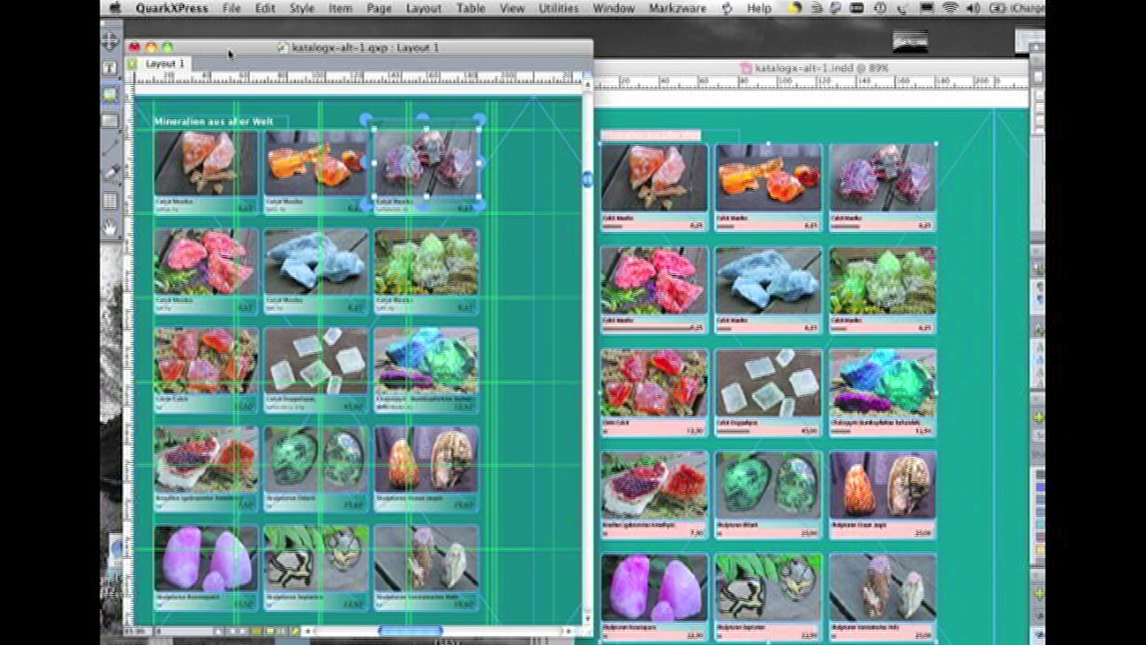
# Compare both documents again and shift the InDesign window left to show the next page
pyautogui.click(629, 68)
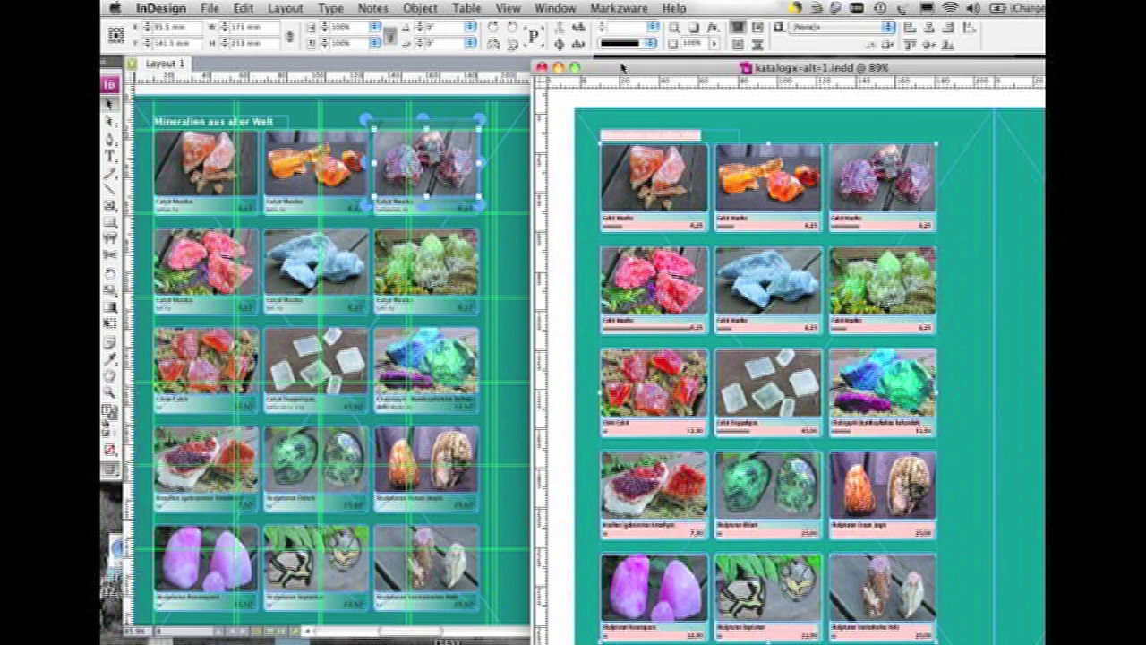
pyautogui.click(387, 70)
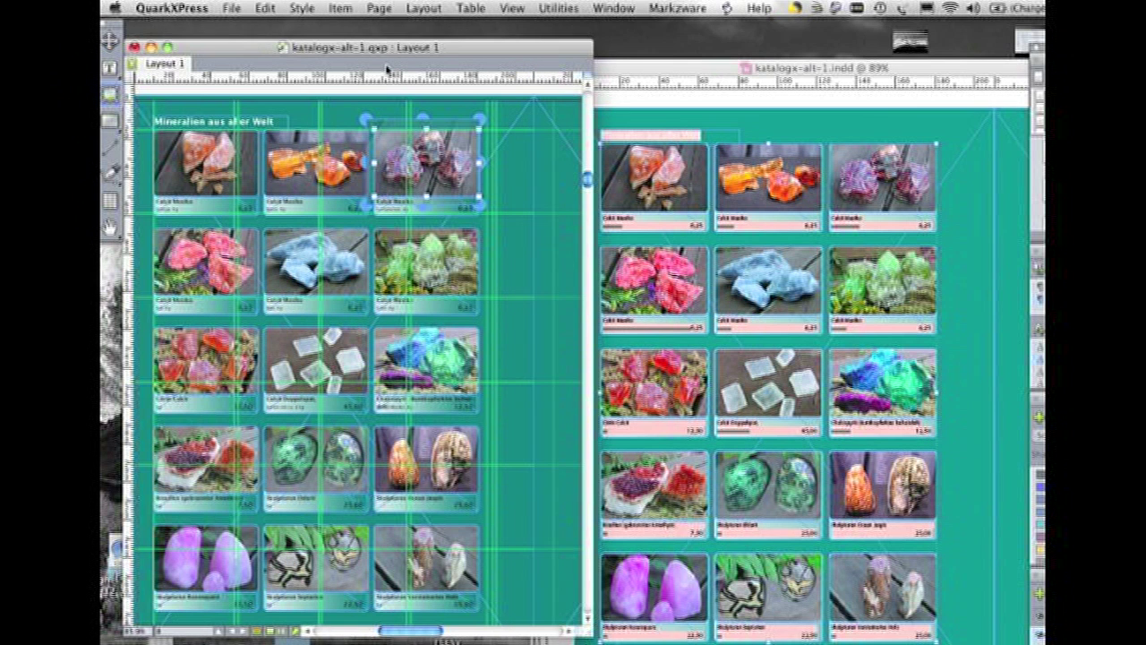
pyautogui.moveTo(587, 179); pyautogui.dragTo(584, 197)
pyautogui.click(990, 154)
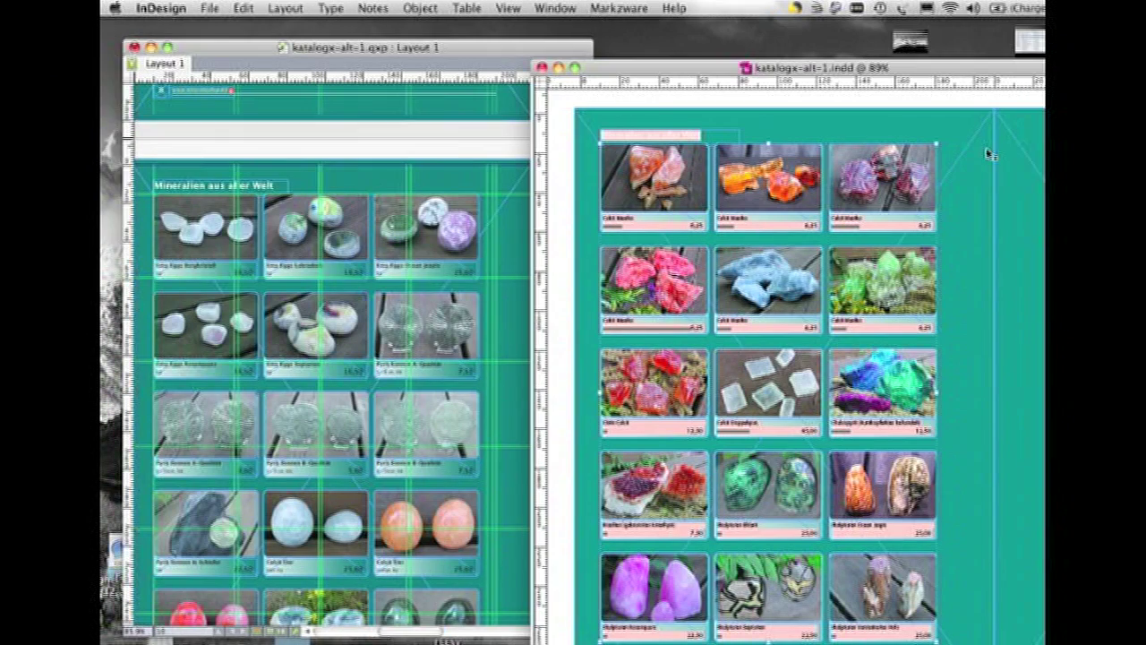
pyautogui.moveTo(985, 71); pyautogui.dragTo(923, 68)
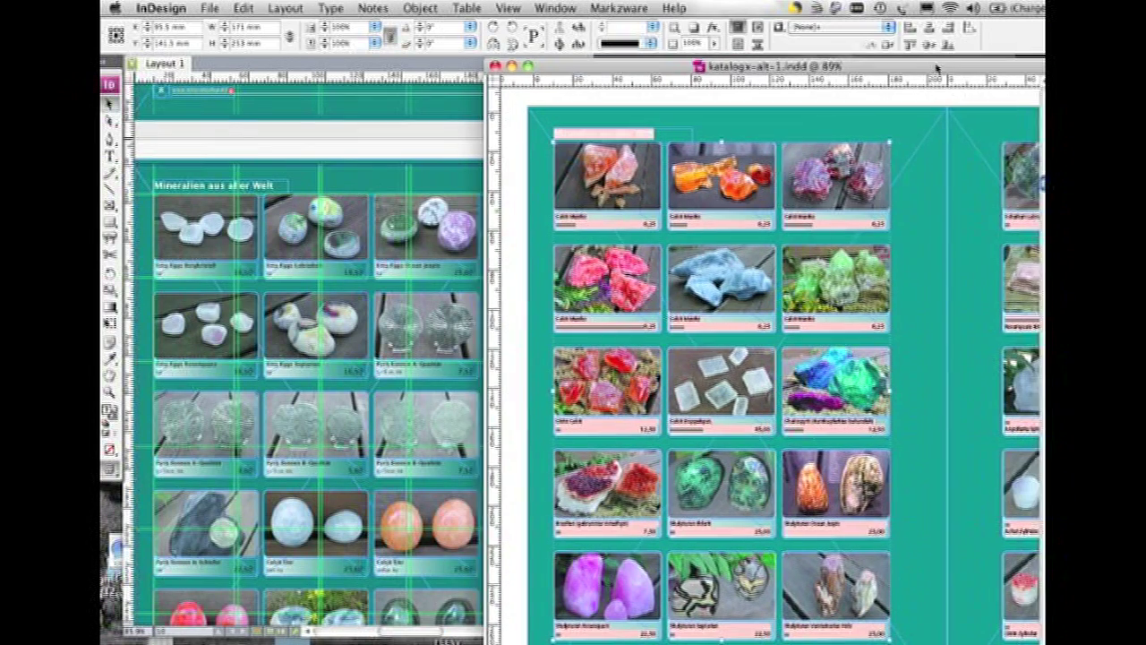
pyautogui.moveTo(1030, 178); pyautogui.dragTo(1030, 206)
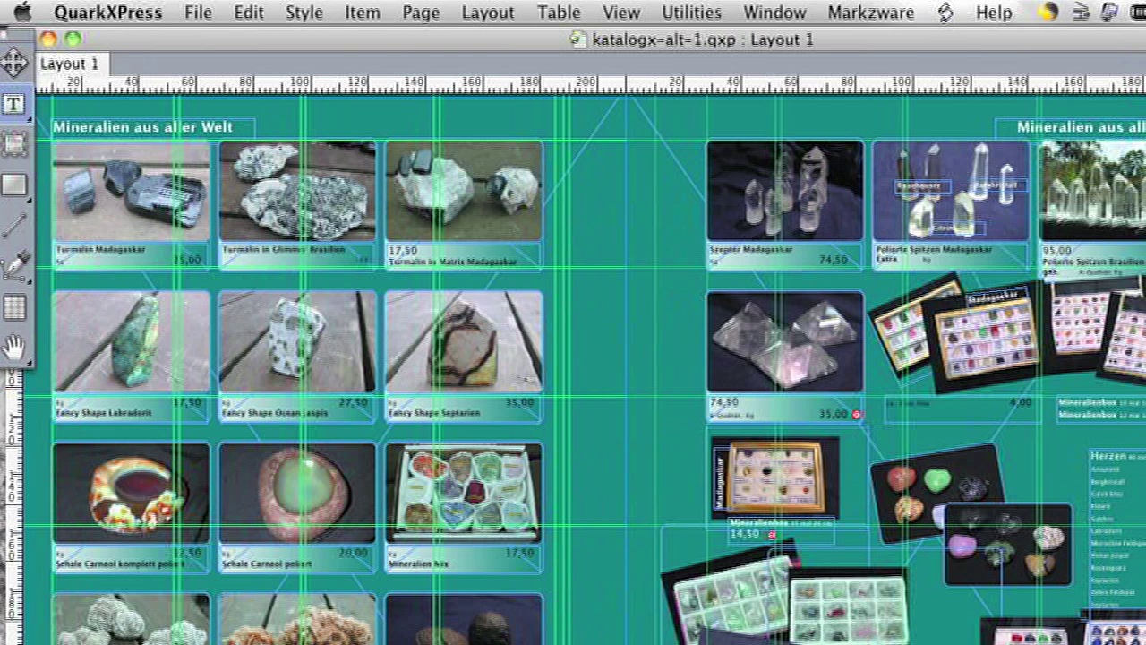